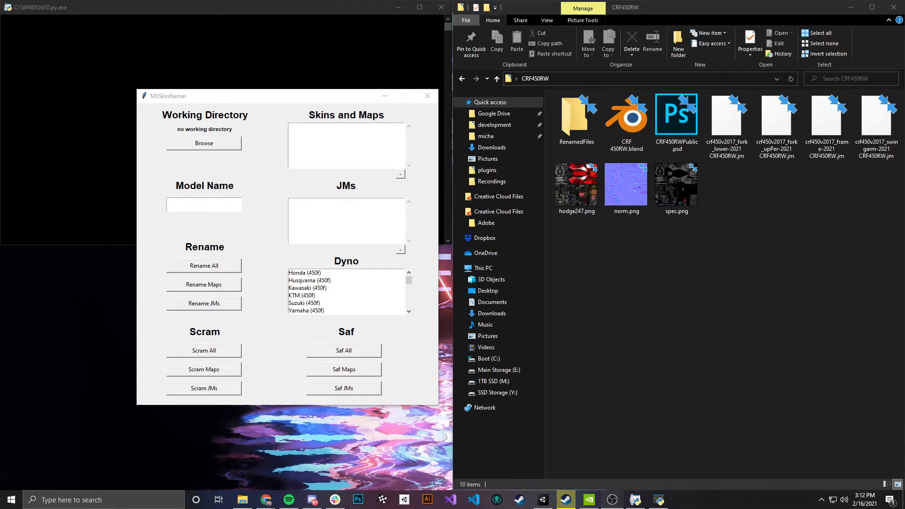
- Set the CRF450RW folder on the desktop as the working directory and enter testbike as the model name
click(207, 144)
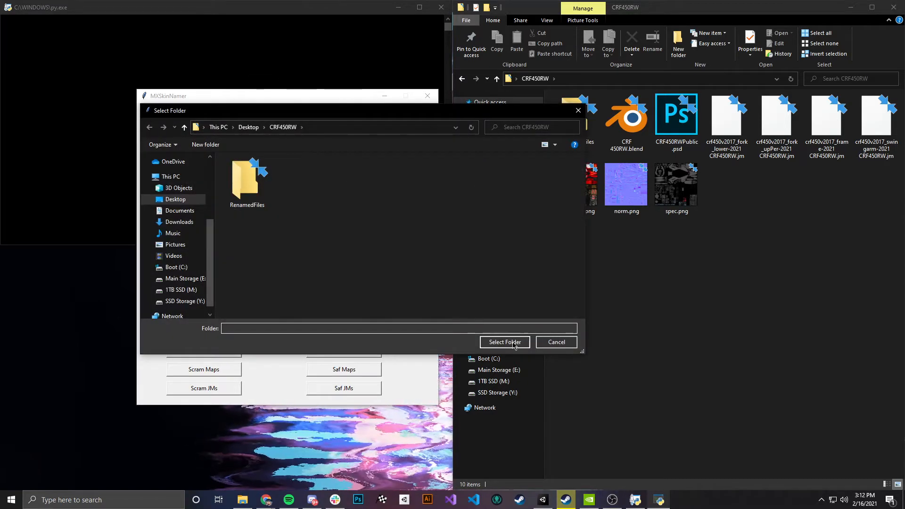
click(504, 343)
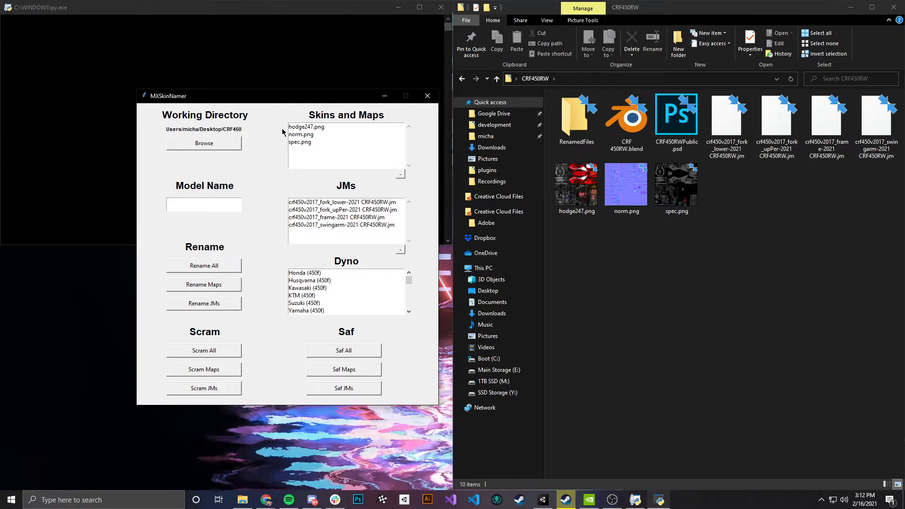
drag(893, 195, 717, 155)
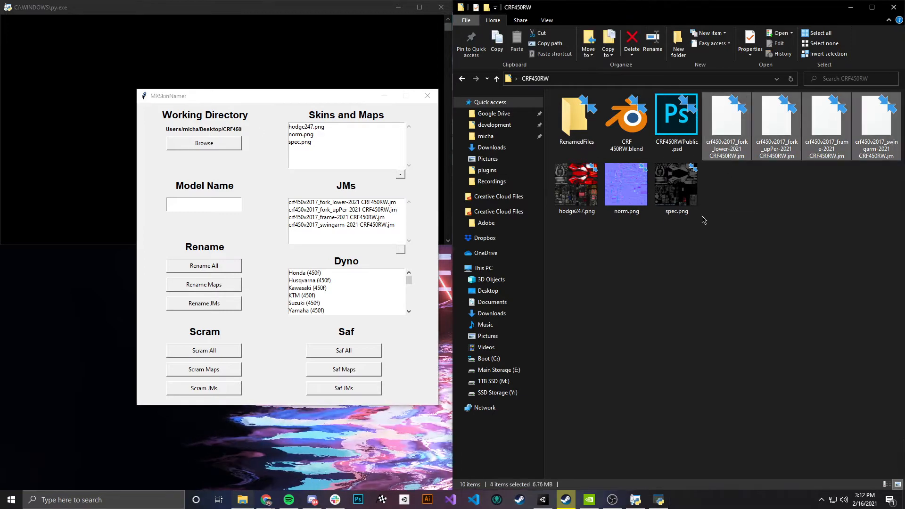
click(203, 206)
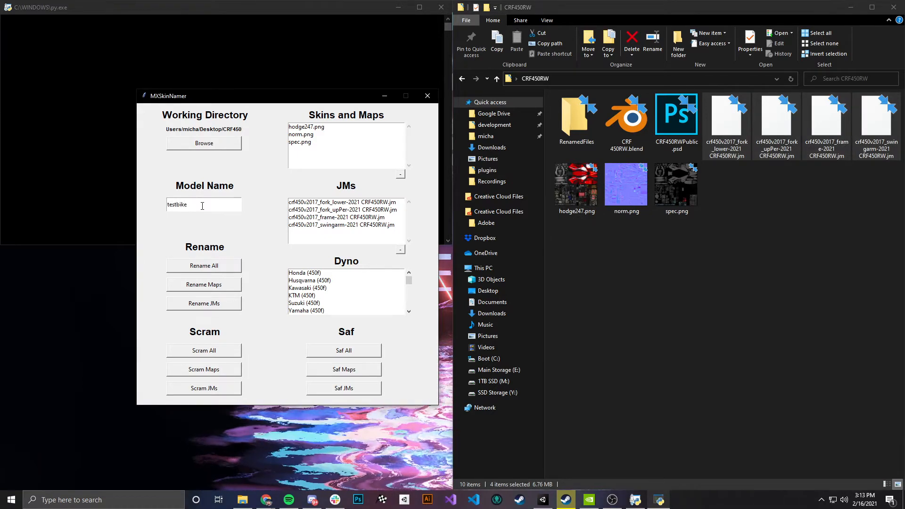
- Examine the loaded skins and maps and the fork, frame and swingarm JM files detected in the working directory
click(311, 129)
click(311, 136)
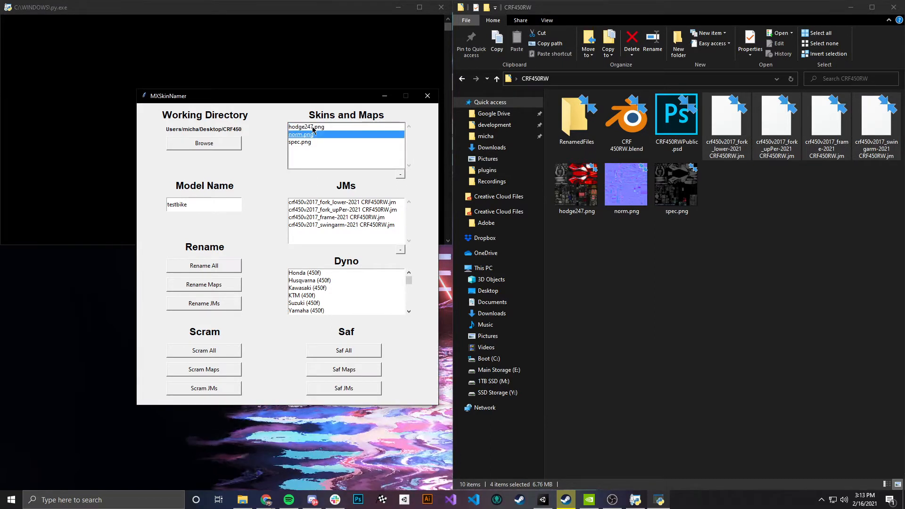
click(313, 128)
click(307, 137)
click(305, 144)
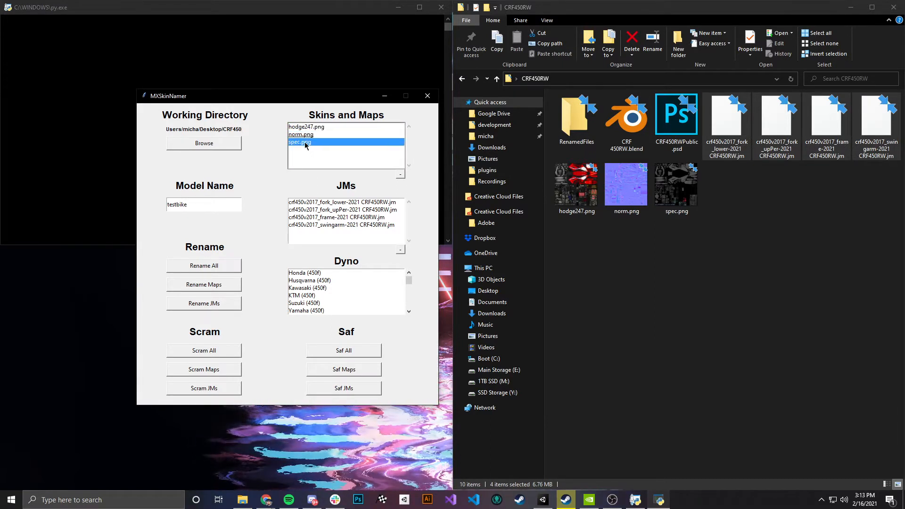
click(351, 202)
click(351, 210)
click(342, 225)
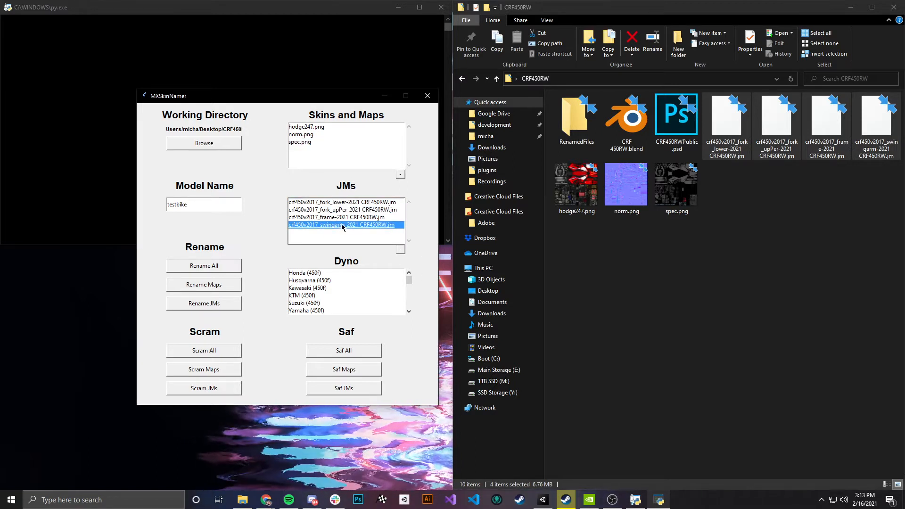
click(345, 202)
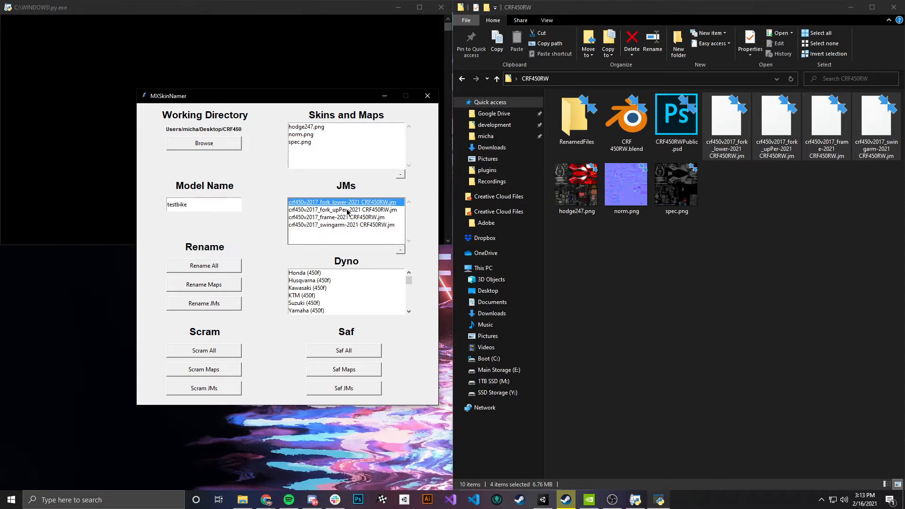
click(348, 210)
click(356, 218)
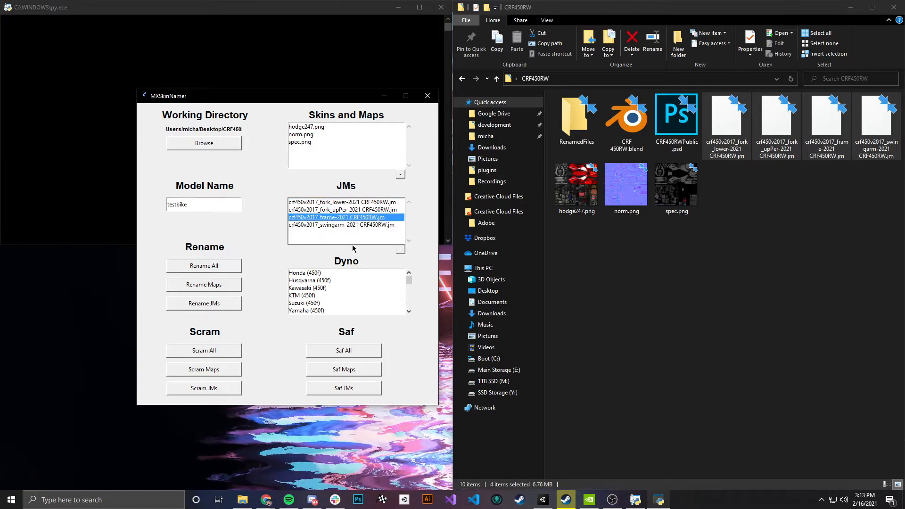
click(344, 225)
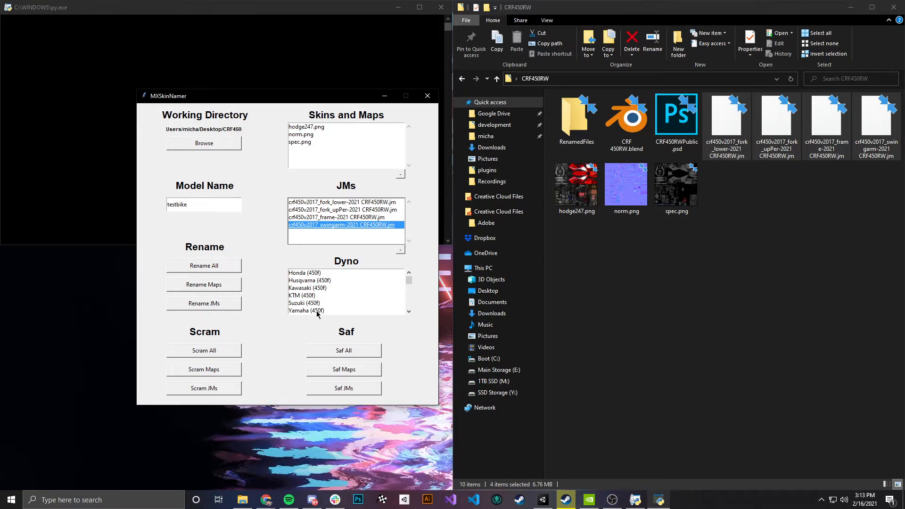
- Rename all files for the KTM (450f) dyno, confirming norm.png as the normal map and spec.png as the specular map
click(306, 296)
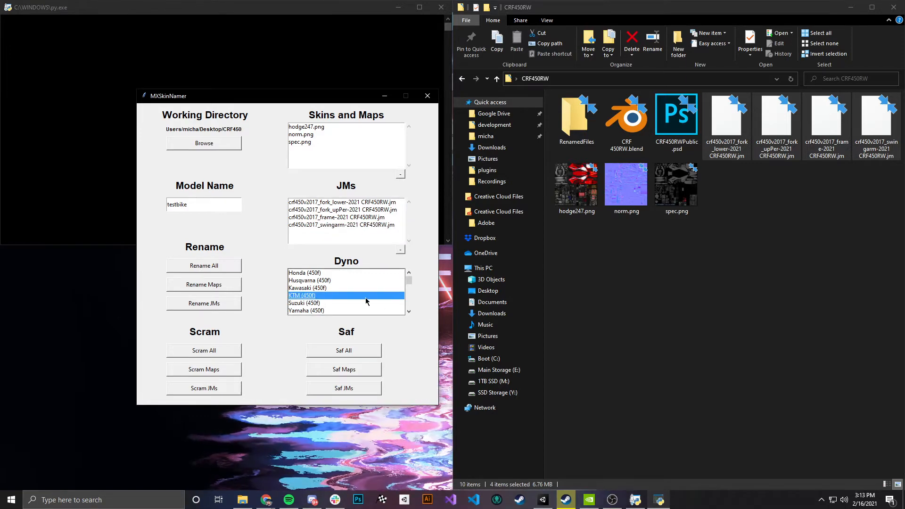
click(224, 267)
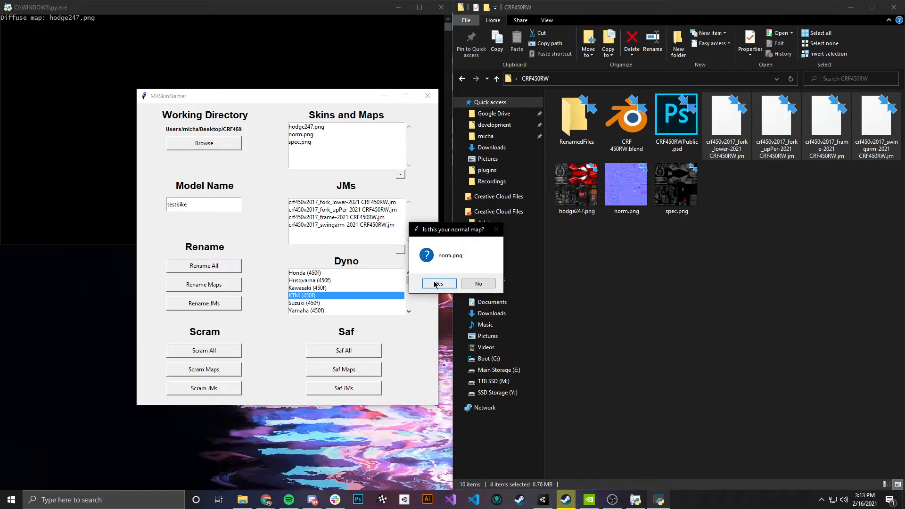
click(438, 283)
click(438, 284)
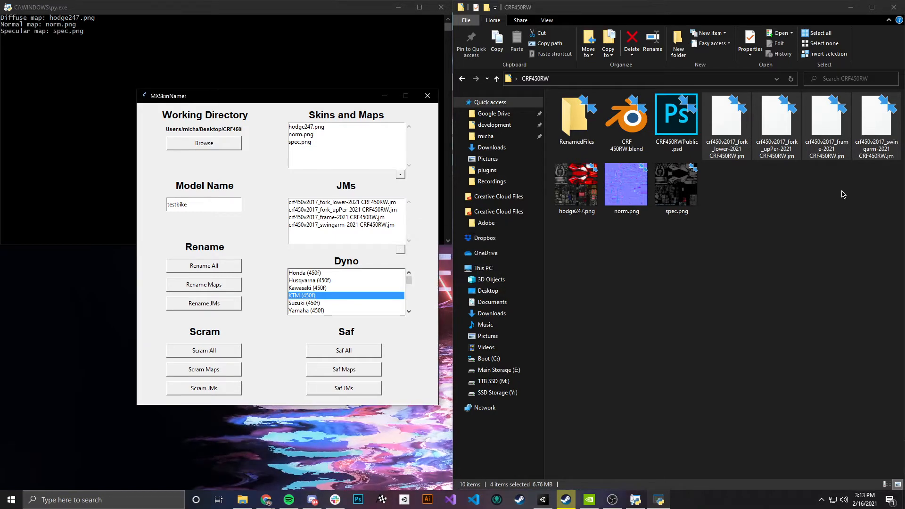
- Inspect the renamed files in the JM and Maps folders of RenamedFiles/testbike
double_click(580, 117)
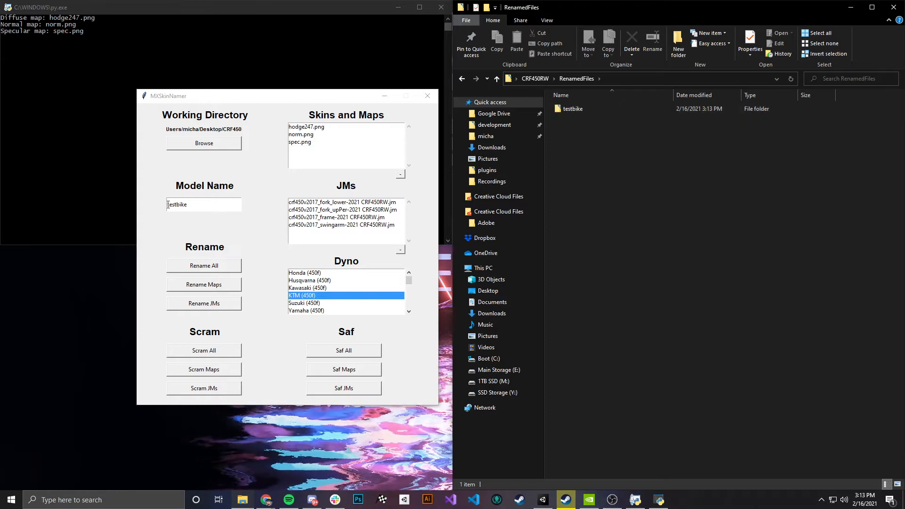
double_click(573, 109)
click(572, 120)
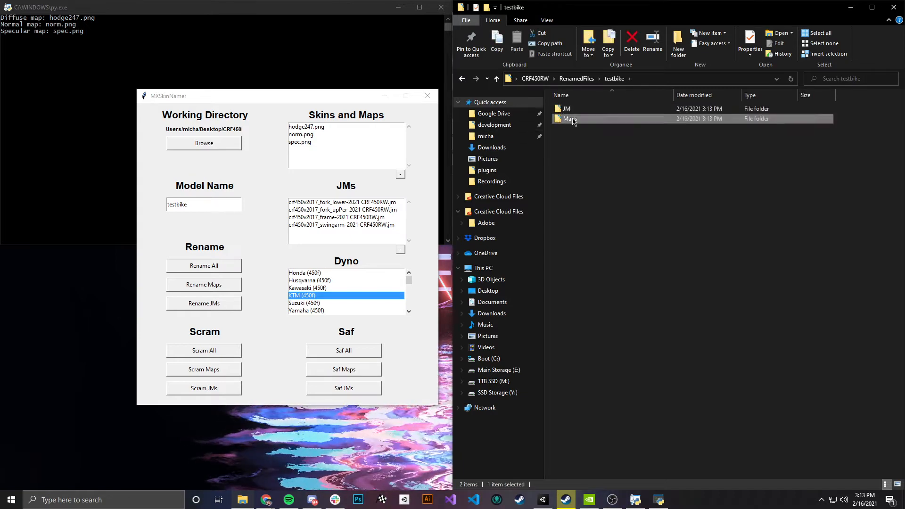
double_click(574, 120)
key(alt+Left)
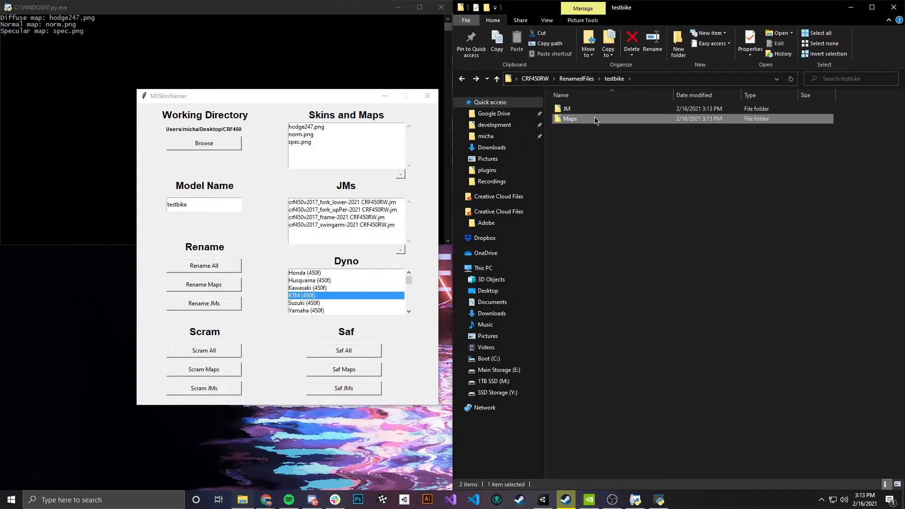
double_click(592, 110)
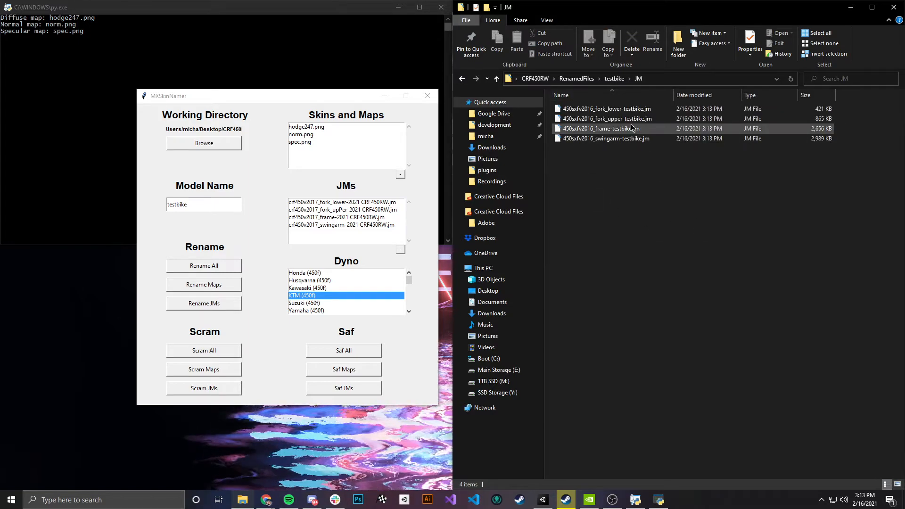
key(alt+Left)
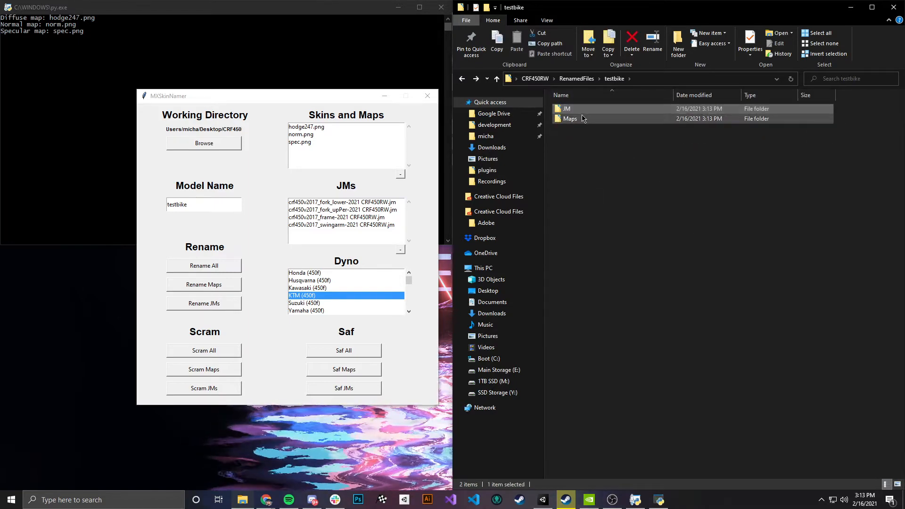
click(583, 119)
double_click(582, 120)
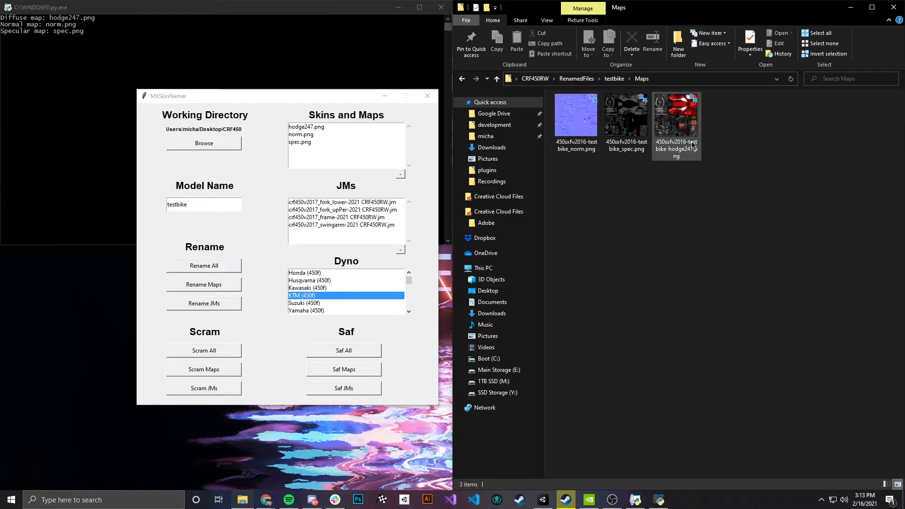
key(alt+Left)
double_click(593, 112)
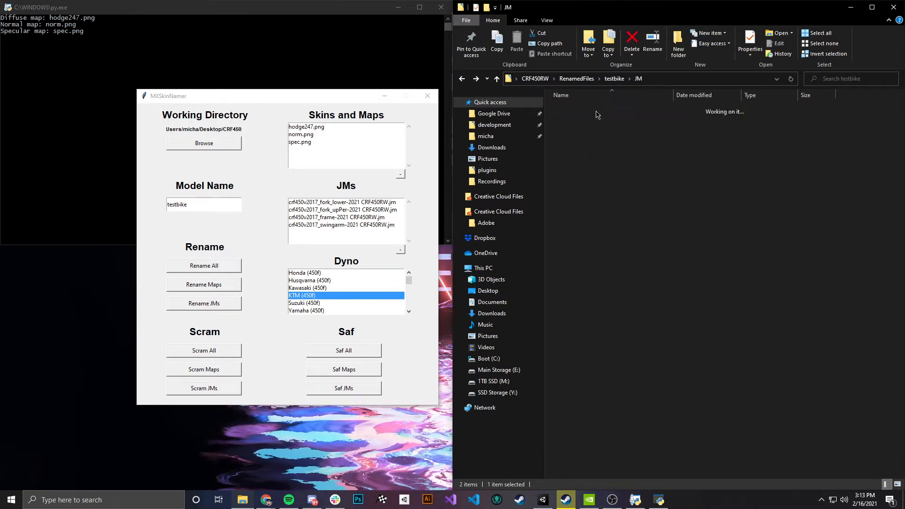
key(alt+Left)
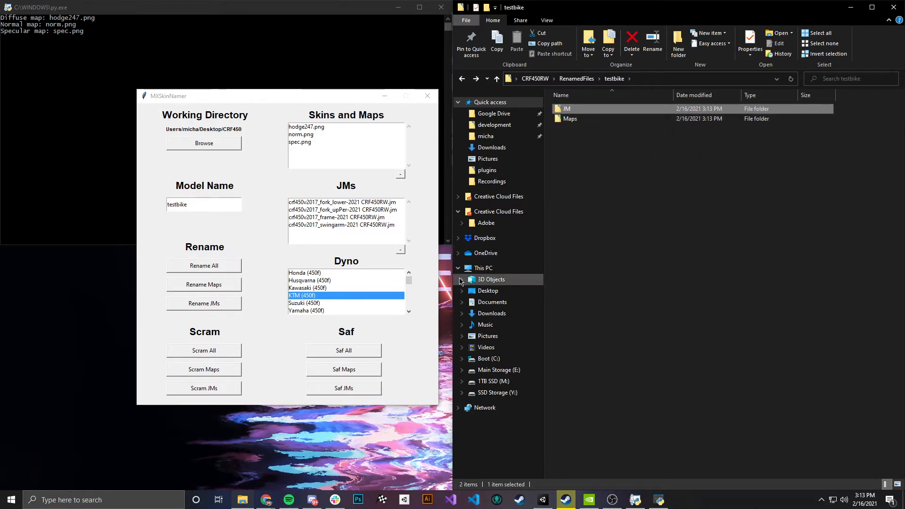
- Scram only the testbike maps and open the Scram folder to check the encrypted map files
click(200, 371)
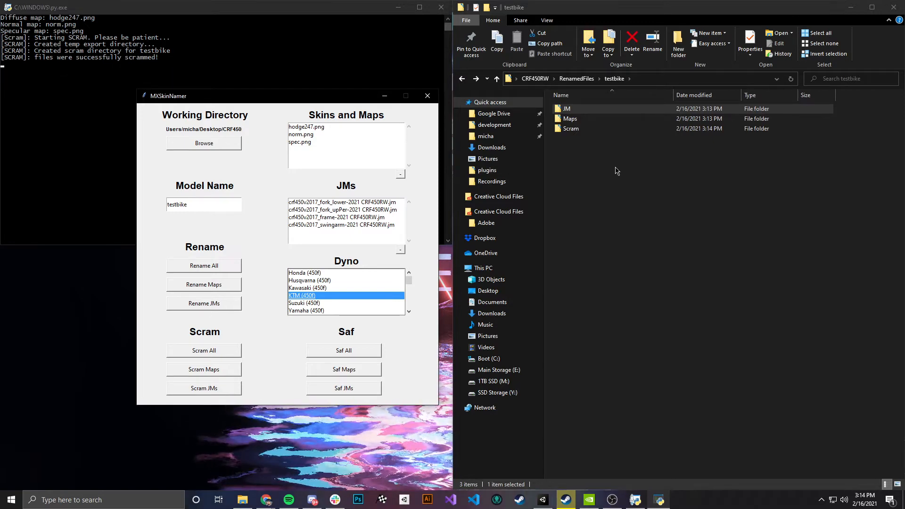
double_click(586, 134)
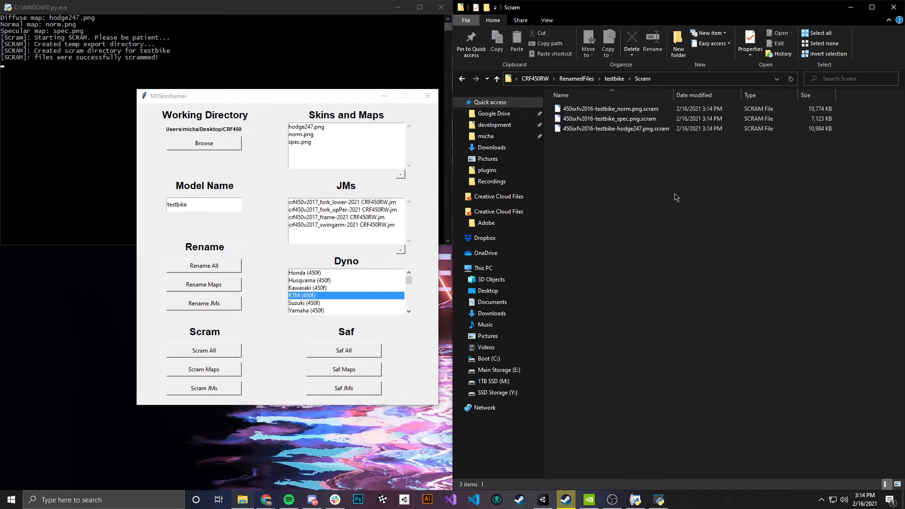
drag(676, 193, 612, 112)
click(566, 148)
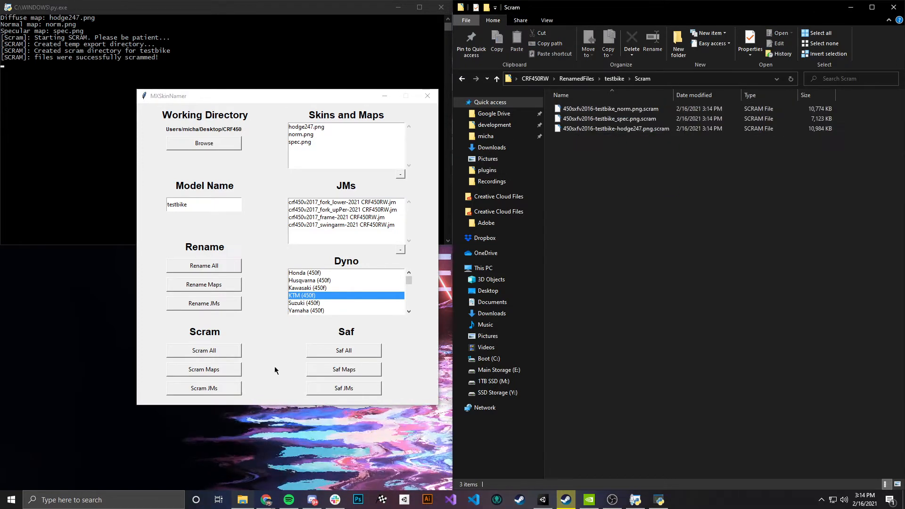
- Scram only the testbike JMs and check the files in the Scram folder
click(217, 391)
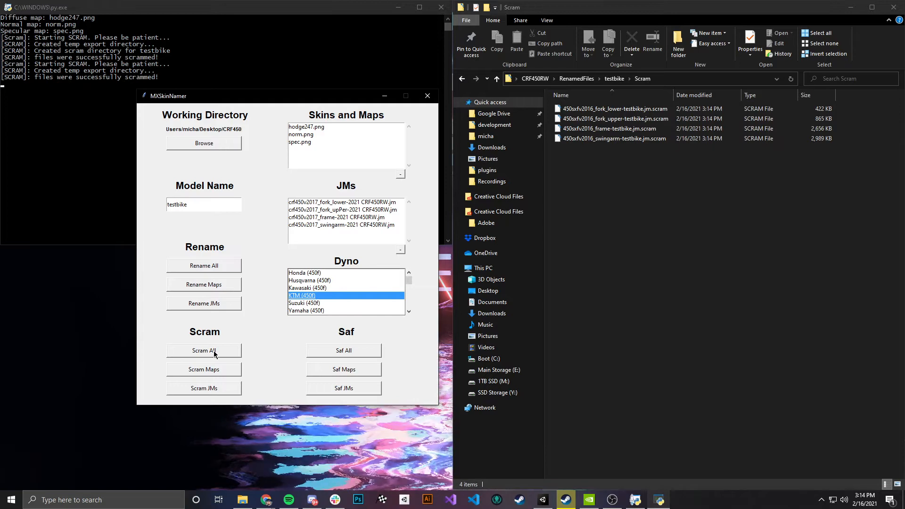
drag(664, 173, 614, 109)
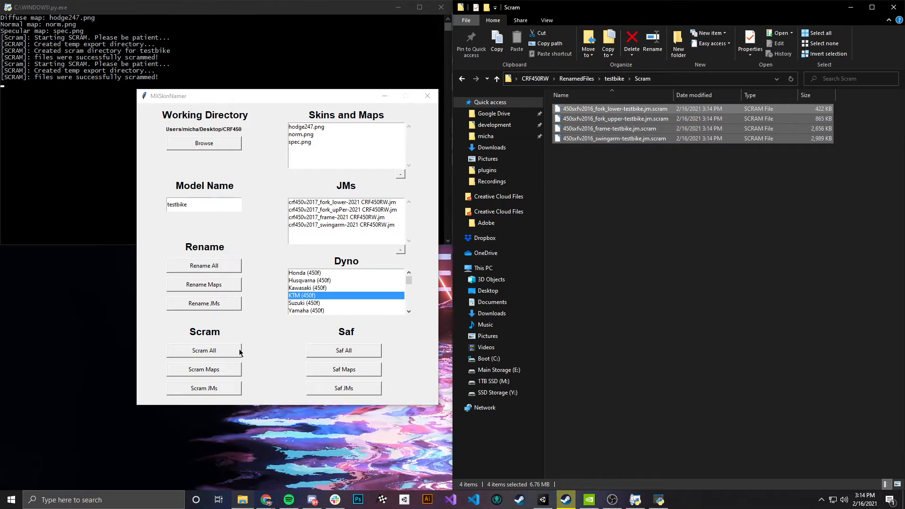
- Scram all testbike maps and JMs together and review the files in the Scram folder
click(196, 352)
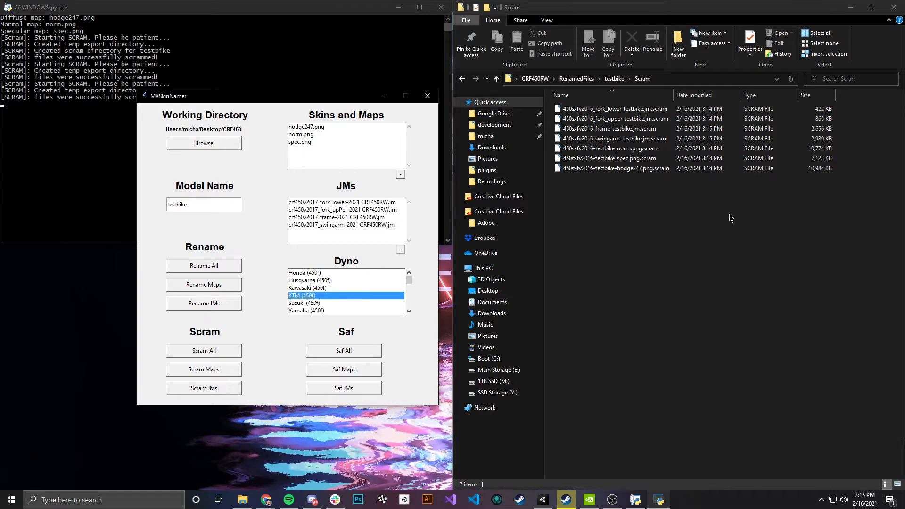
drag(848, 113, 660, 160)
click(645, 194)
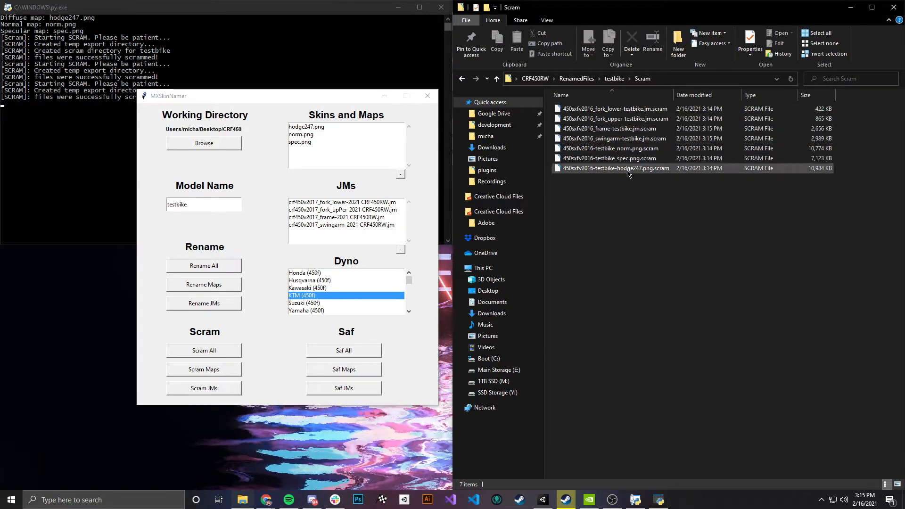
- Inspect the scrambled contents of 450sxfv2016-testbike-hodge247.png.scram in Notepad++, close it and review the full set of scram files
right_click(631, 169)
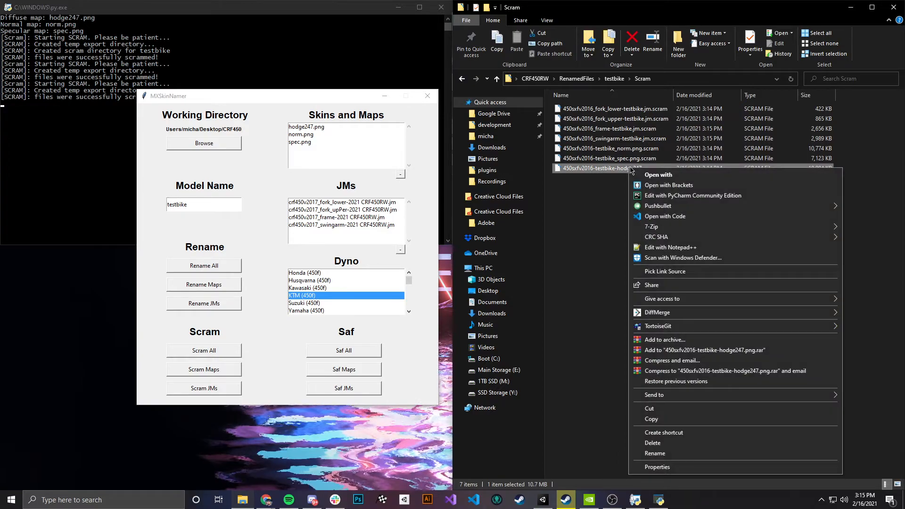
click(672, 247)
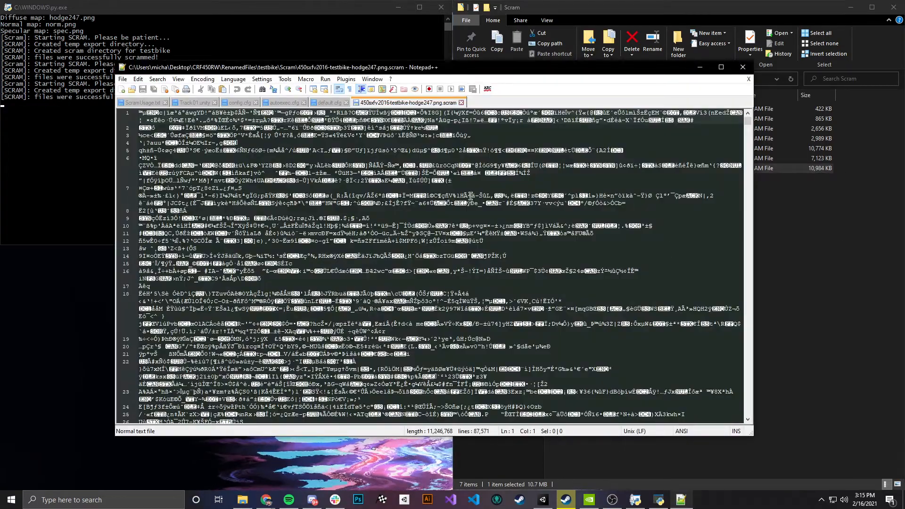
scroll(471, 197, down, 20)
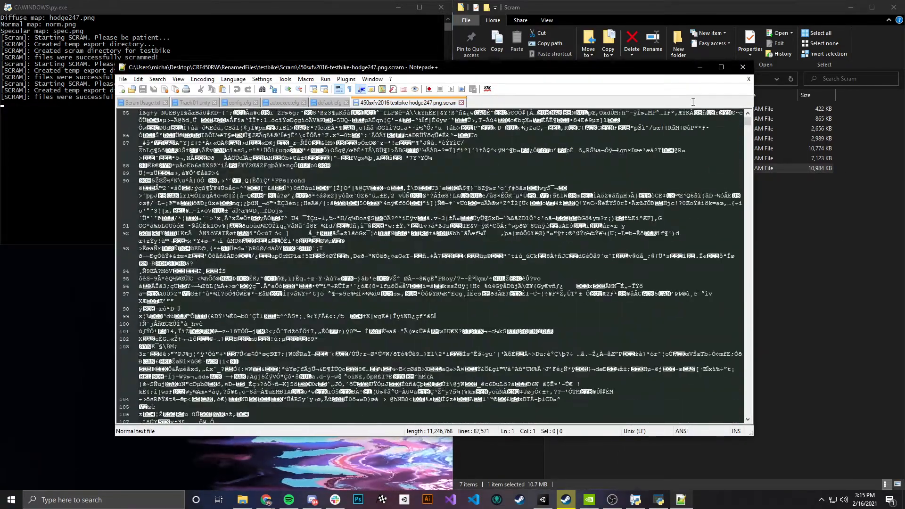
click(743, 67)
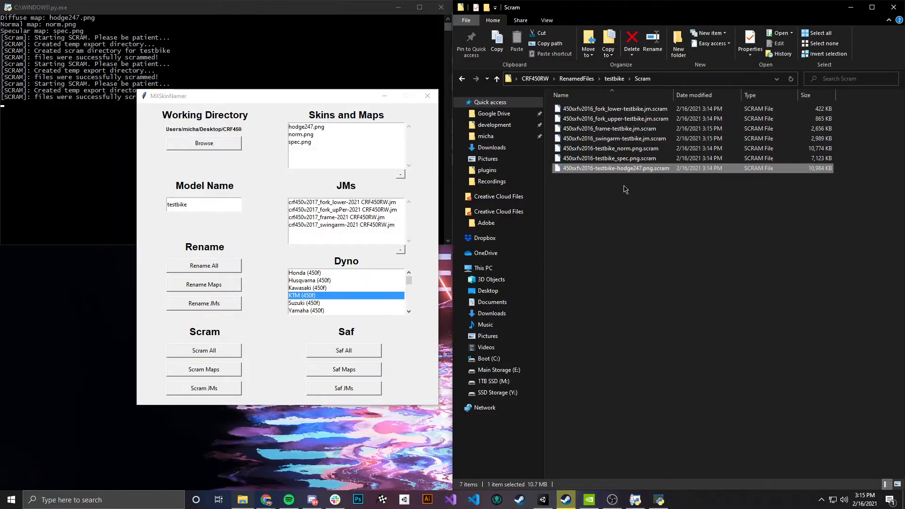
drag(697, 200, 573, 108)
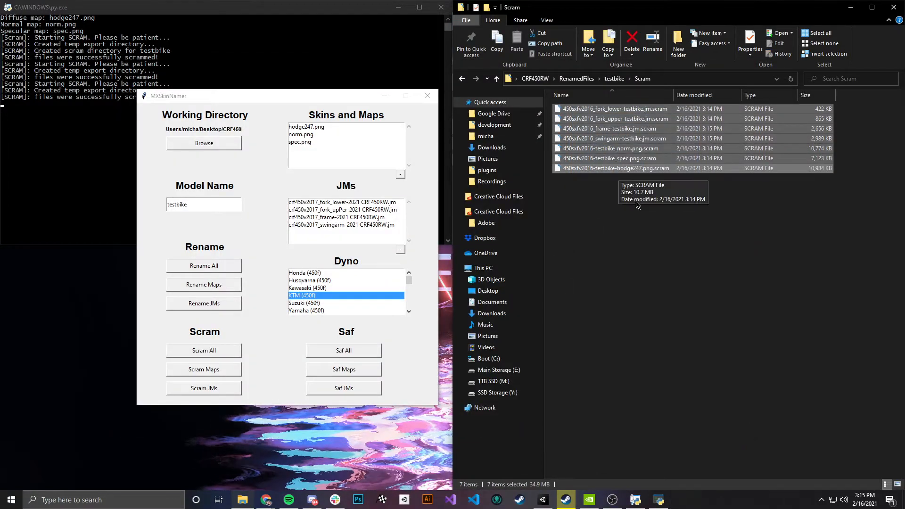
click(620, 197)
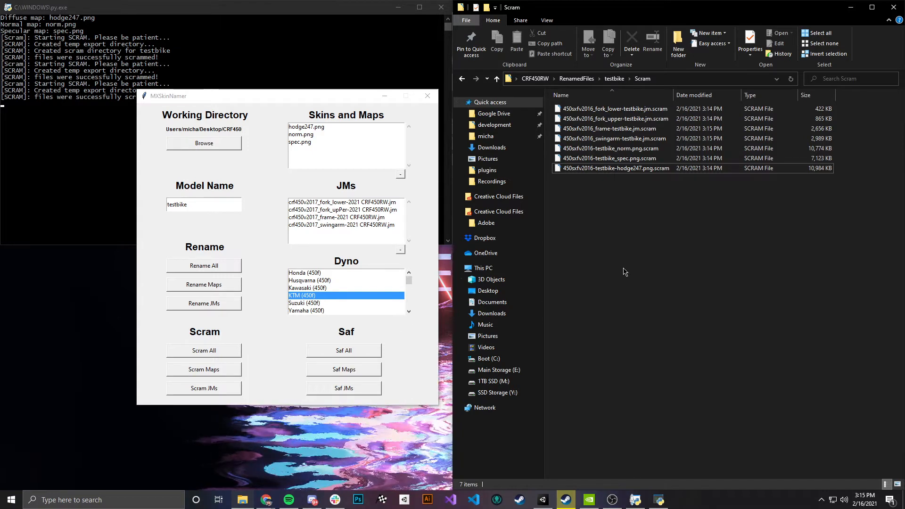
- Package only the testbike maps into a SAF file from the unscrambled maps, then open the Saf folder
click(614, 79)
click(347, 370)
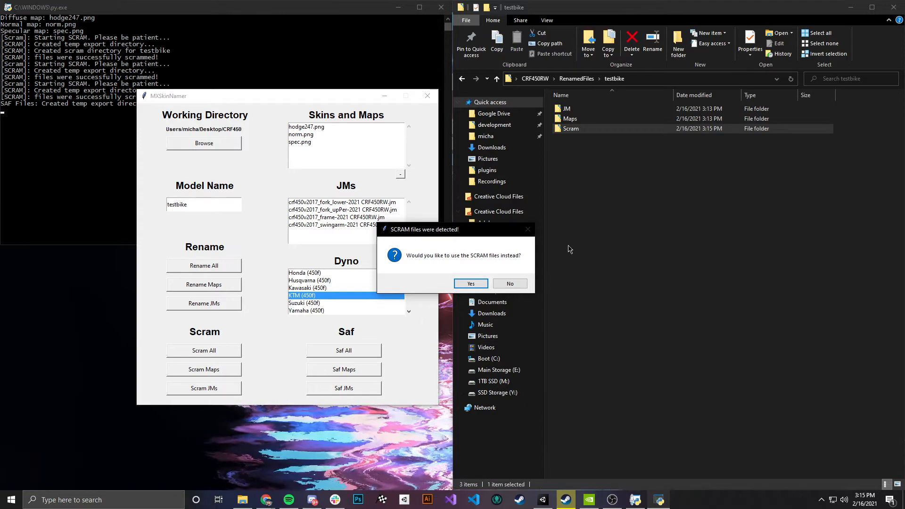
drag(463, 231, 256, 215)
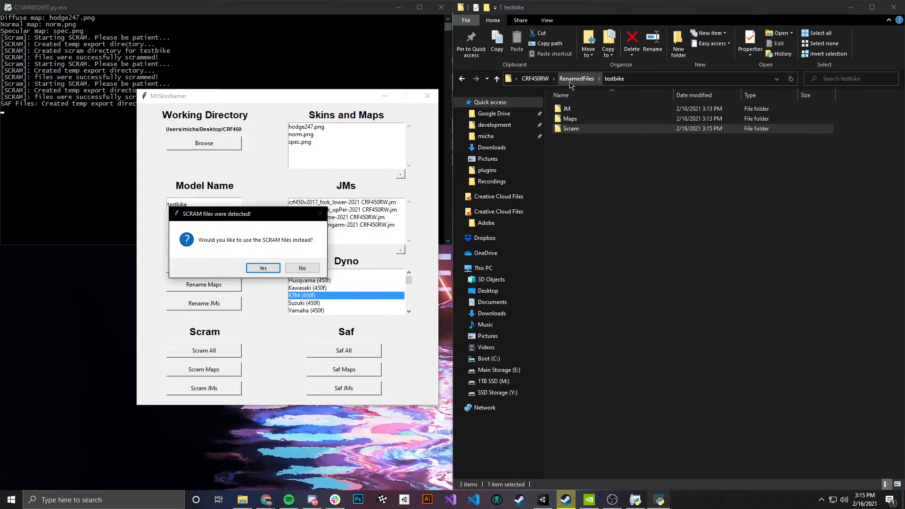
double_click(583, 121)
drag(567, 125, 557, 124)
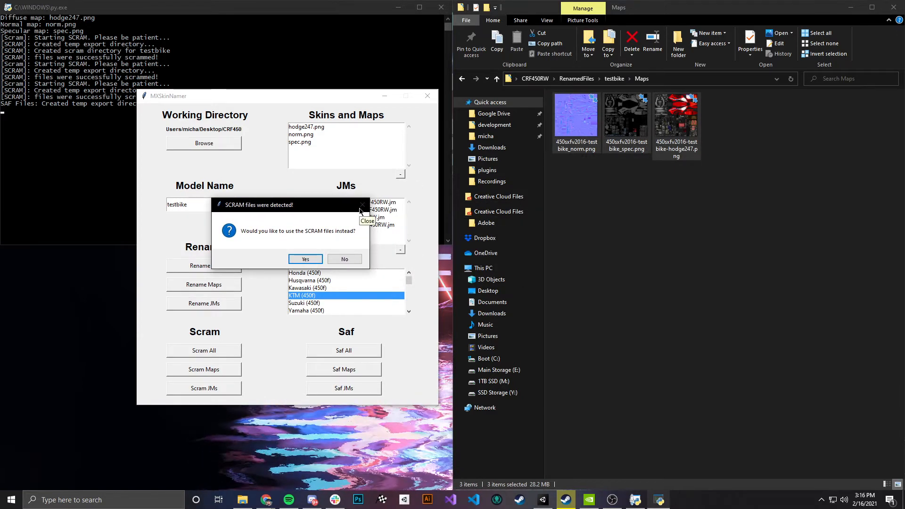
click(347, 259)
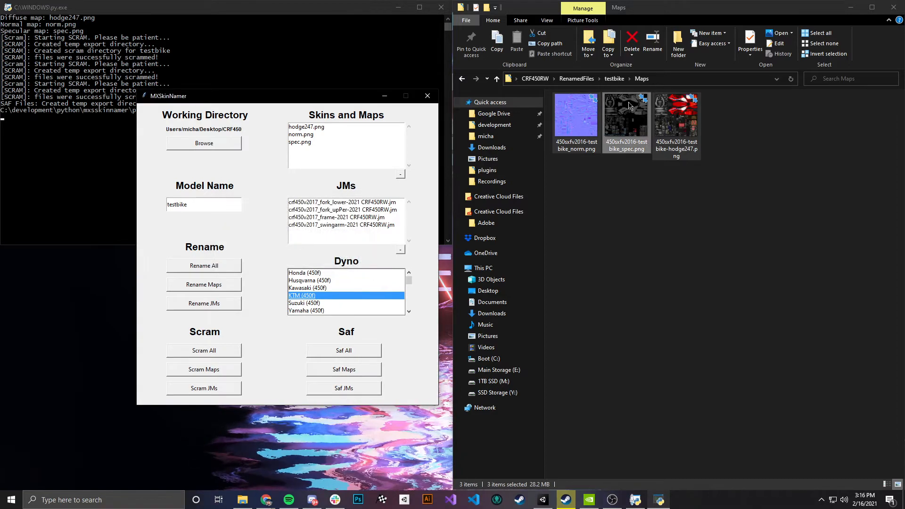
click(615, 78)
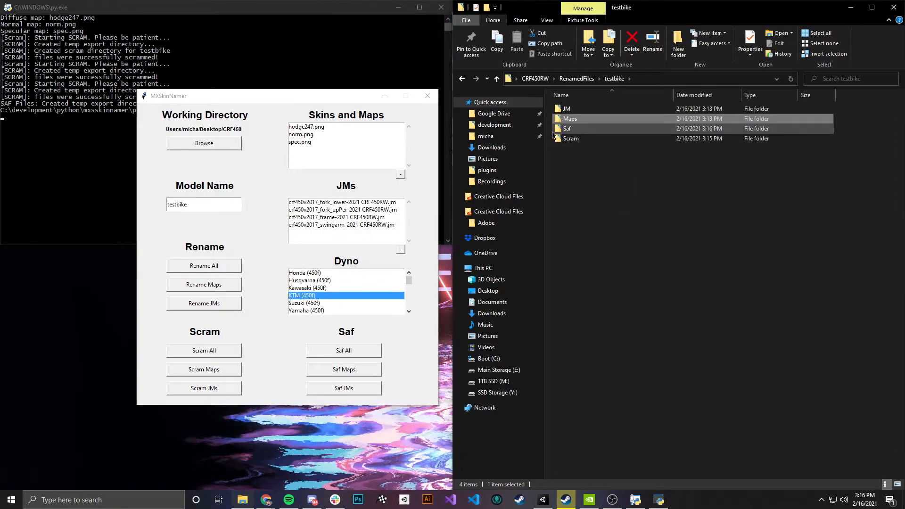
double_click(568, 129)
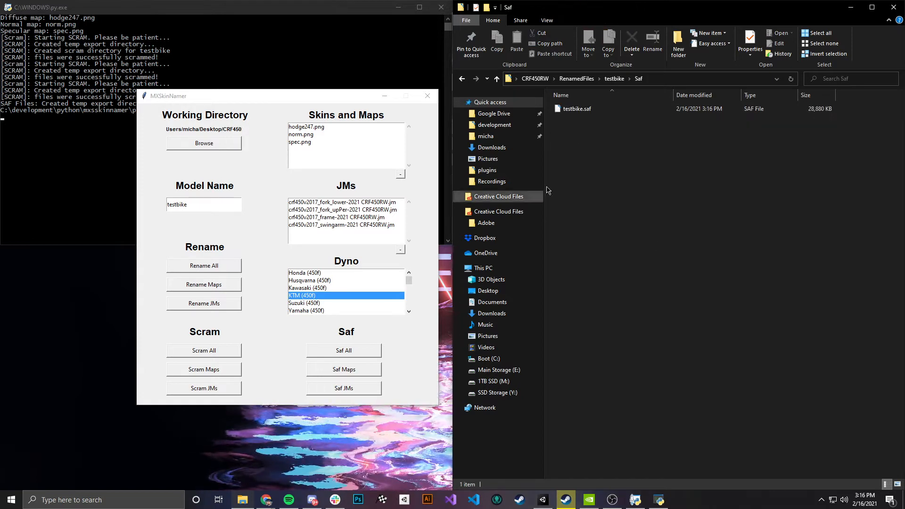
- Inspect the list of packed map files at the start of testbike.saf in Notepad++, then close it
right_click(591, 109)
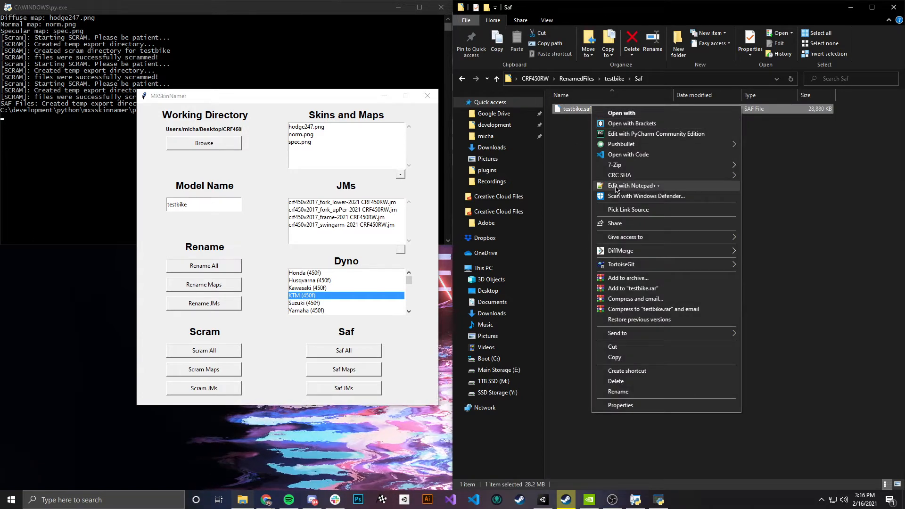
click(616, 185)
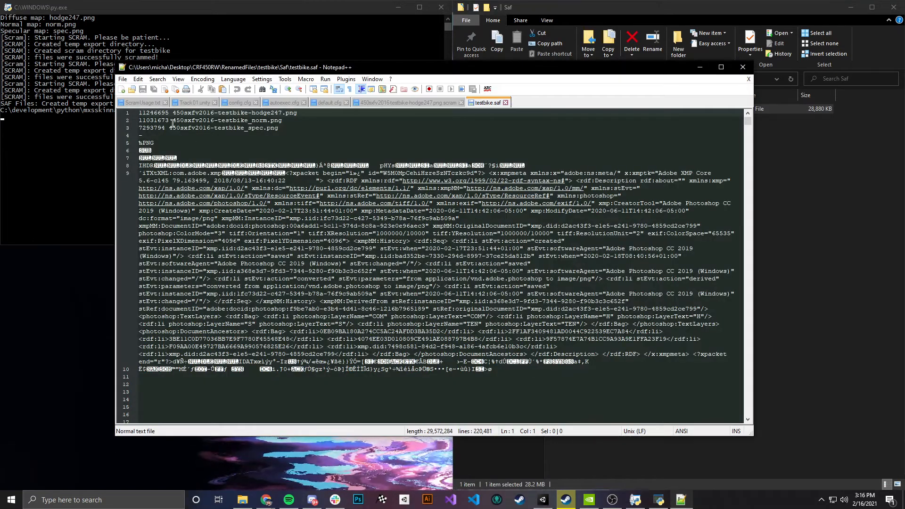
click(302, 127)
key(shift+Up)
key(shift+Up)
key(shift+Home)
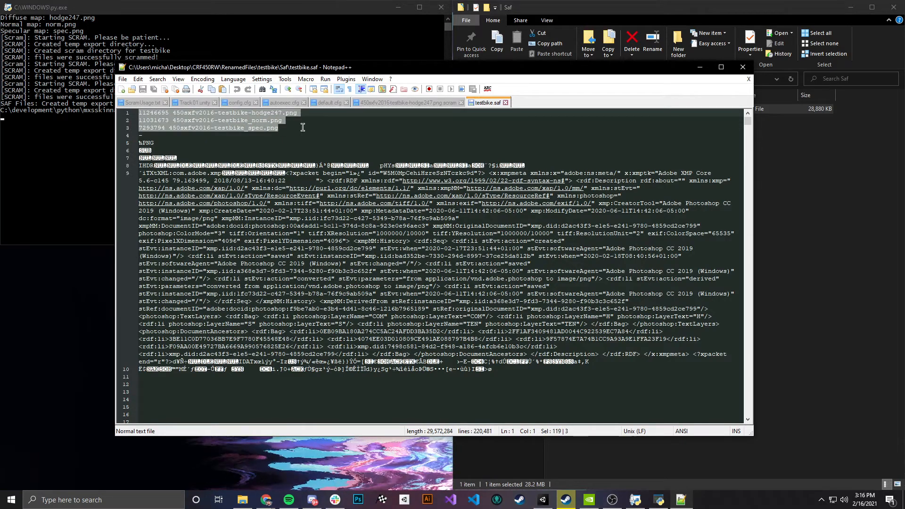
click(303, 128)
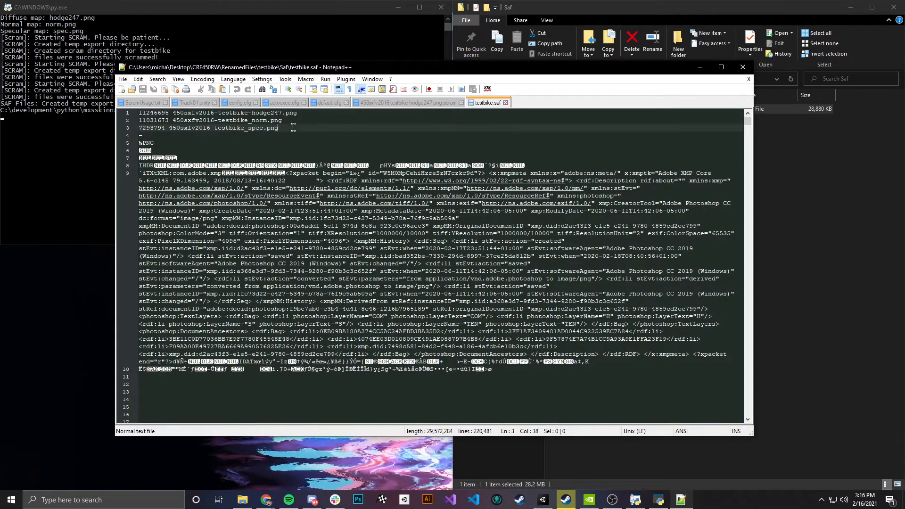
click(748, 68)
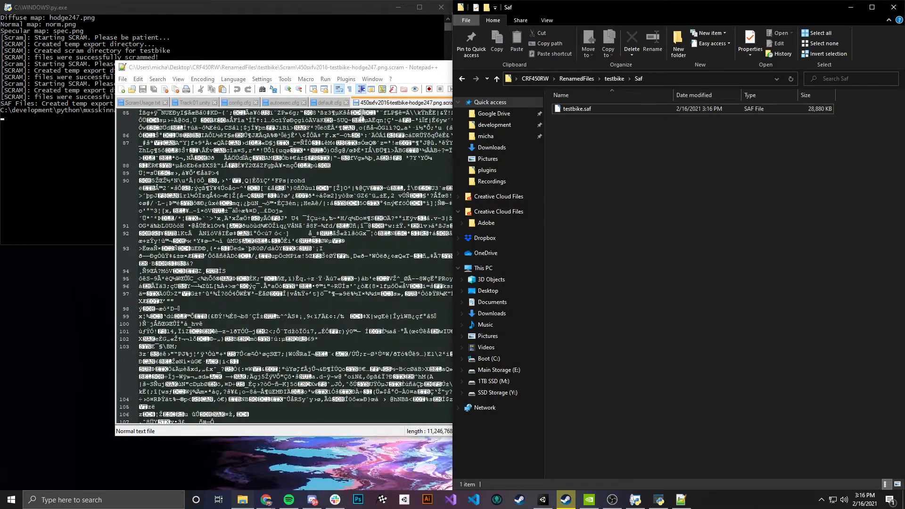
click(362, 112)
key(alt+F4)
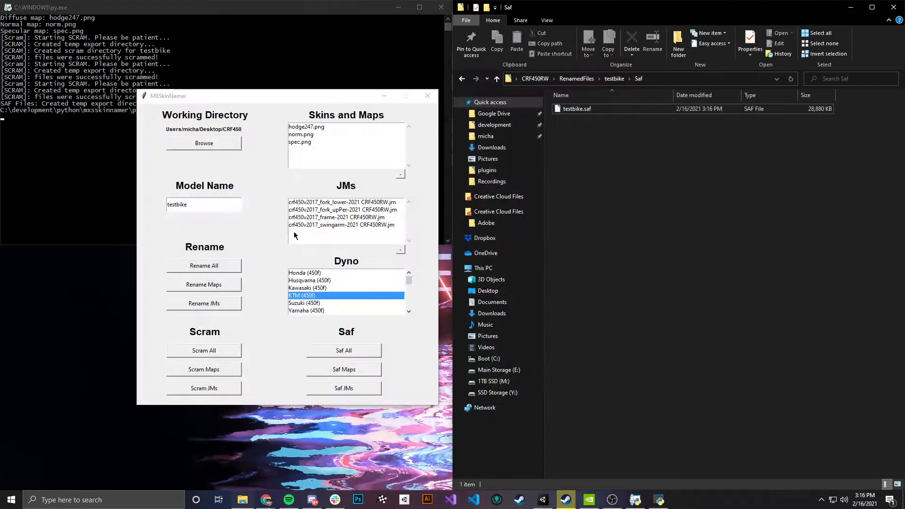
- Package all testbike maps and JMs into a SAF file using the SCRAM files, then check the Scram and Saf folders
click(340, 352)
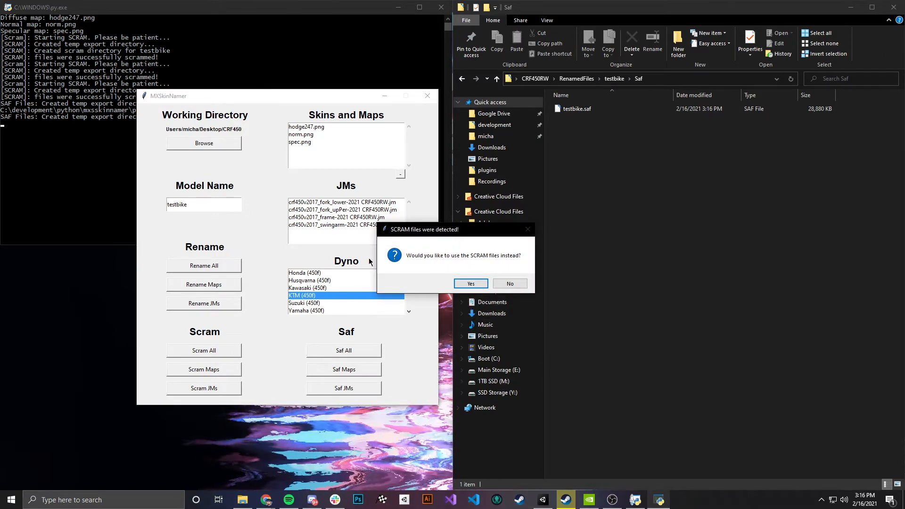
click(470, 285)
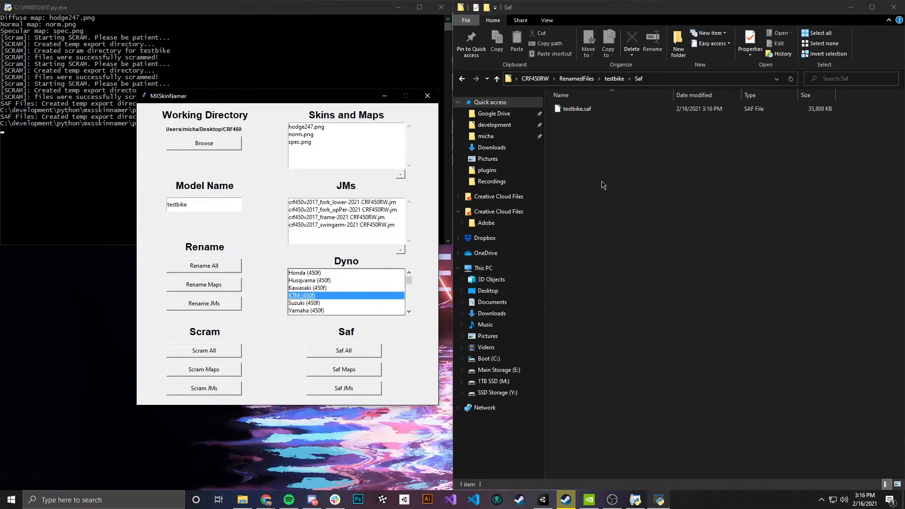
click(614, 78)
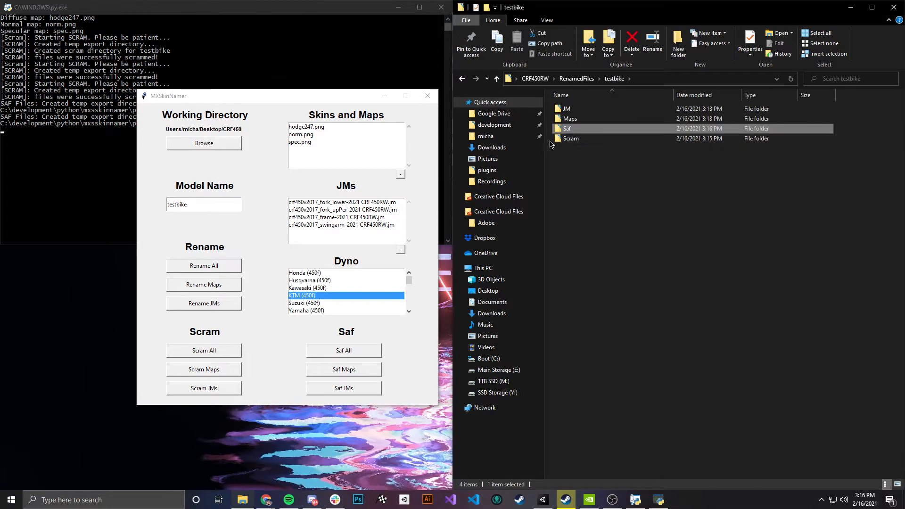
double_click(616, 142)
drag(655, 227, 605, 120)
click(614, 79)
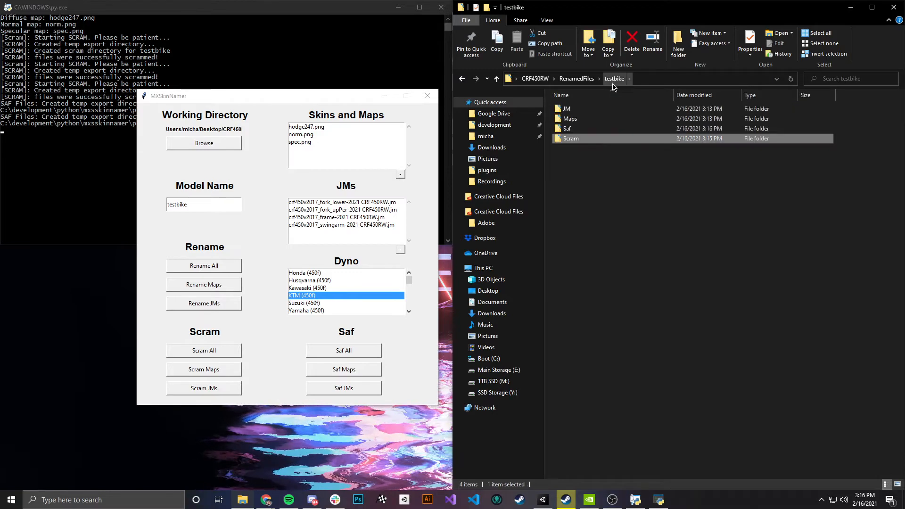
double_click(582, 134)
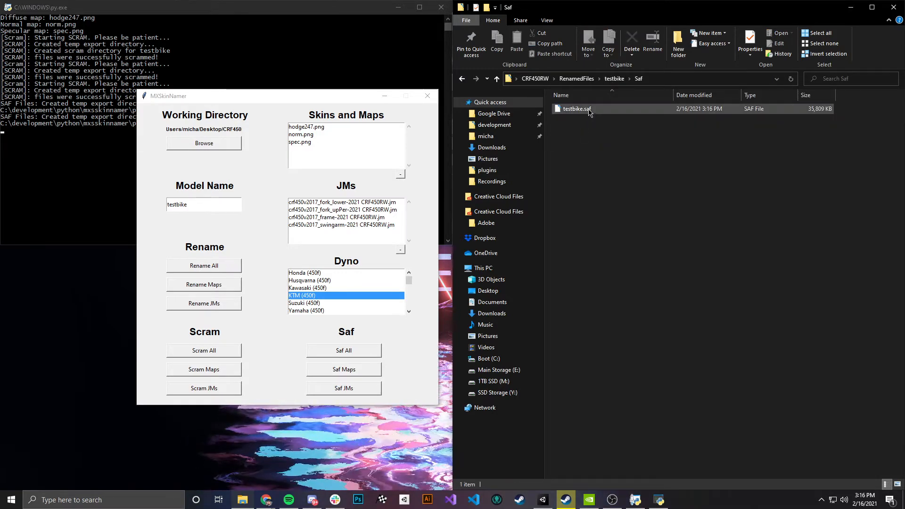
- Inspect the packed scram file names and scrambled contents of testbike.saf in Notepad++, then close it
click(588, 109)
right_click(589, 110)
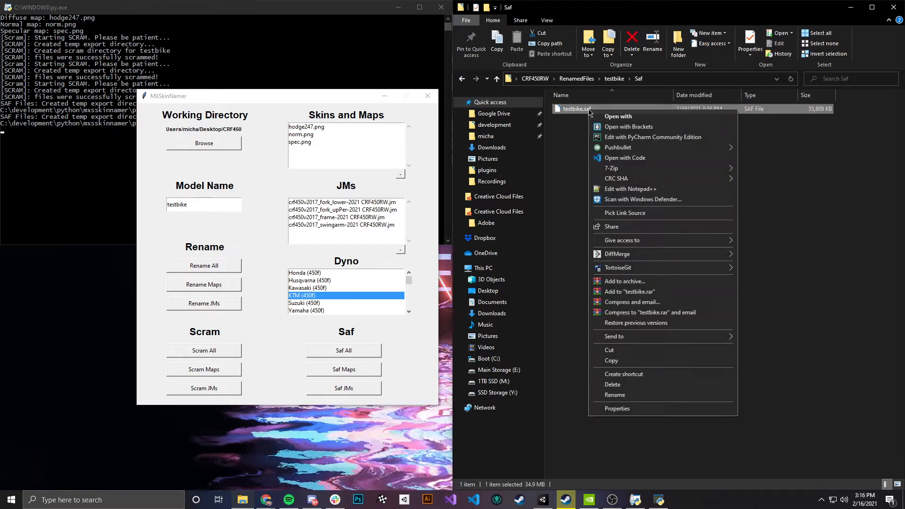
click(632, 189)
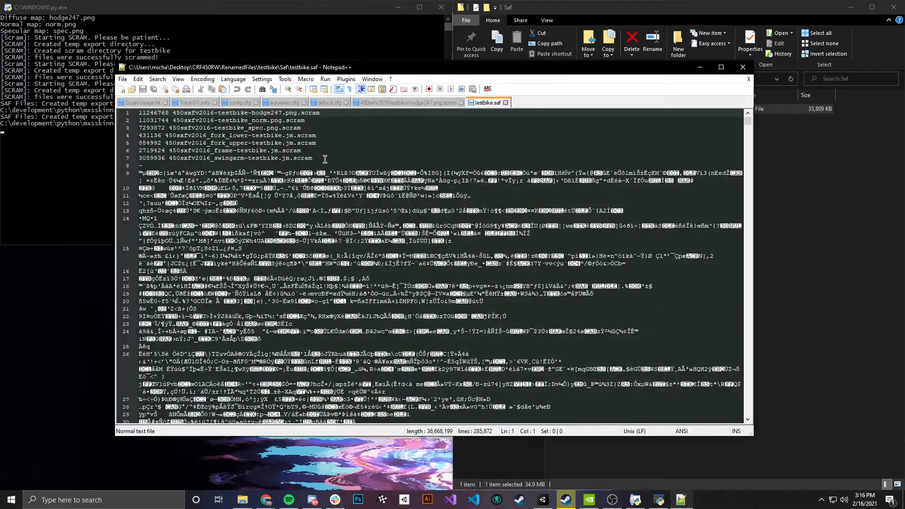
drag(325, 159, 124, 126)
click(347, 157)
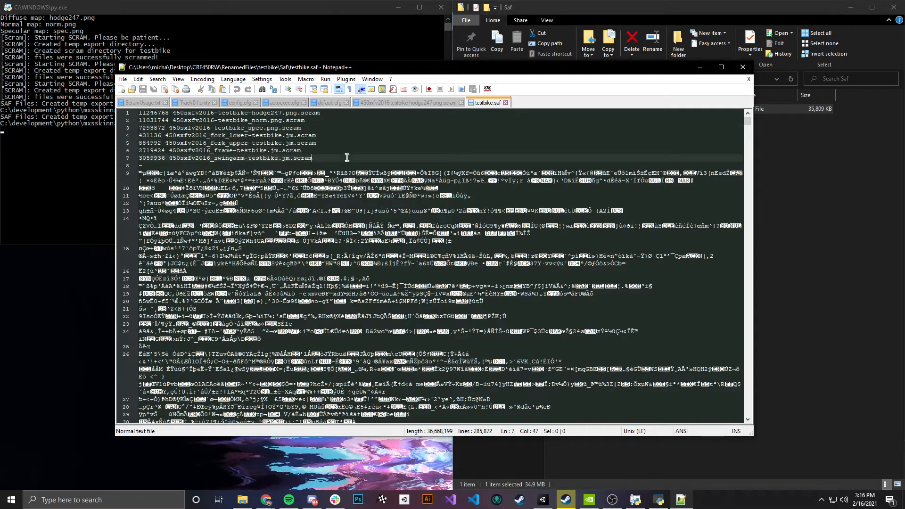
drag(323, 159, 123, 112)
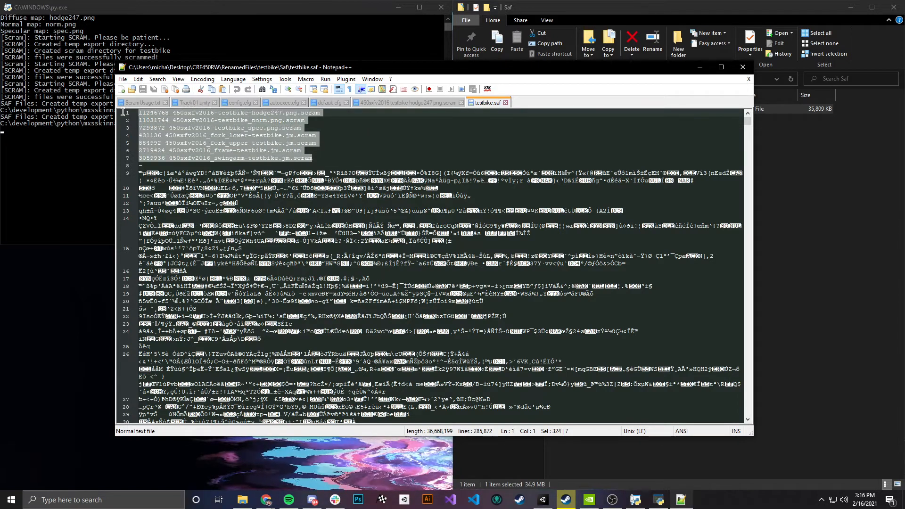
click(219, 151)
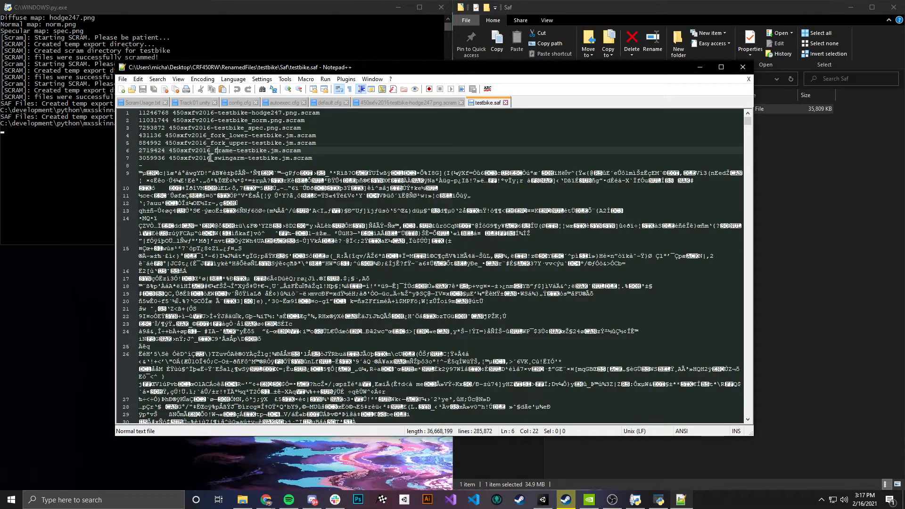
drag(211, 157, 171, 158)
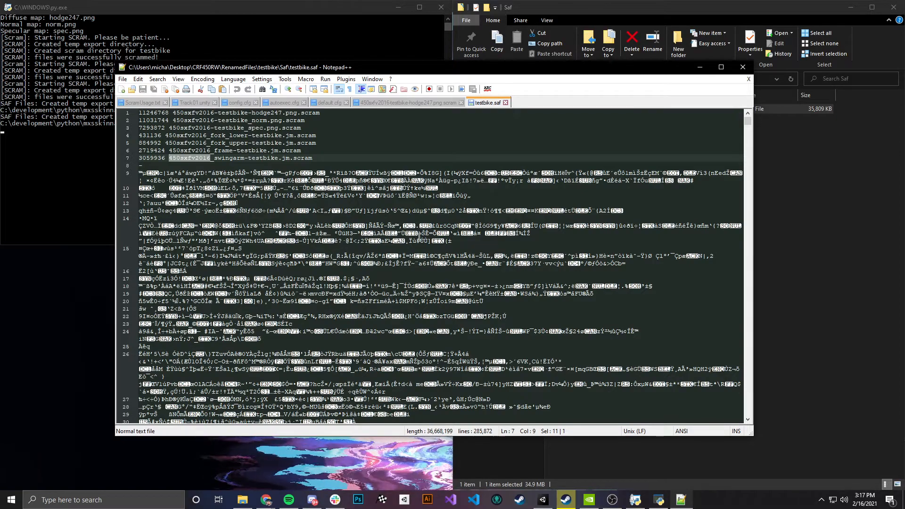
scroll(419, 236, down, 20)
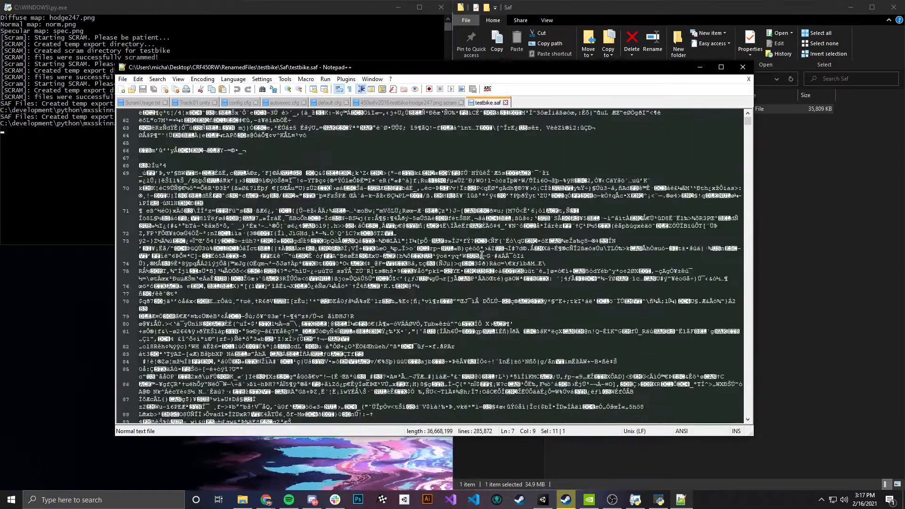
drag(752, 122, 750, 85)
click(748, 80)
click(743, 67)
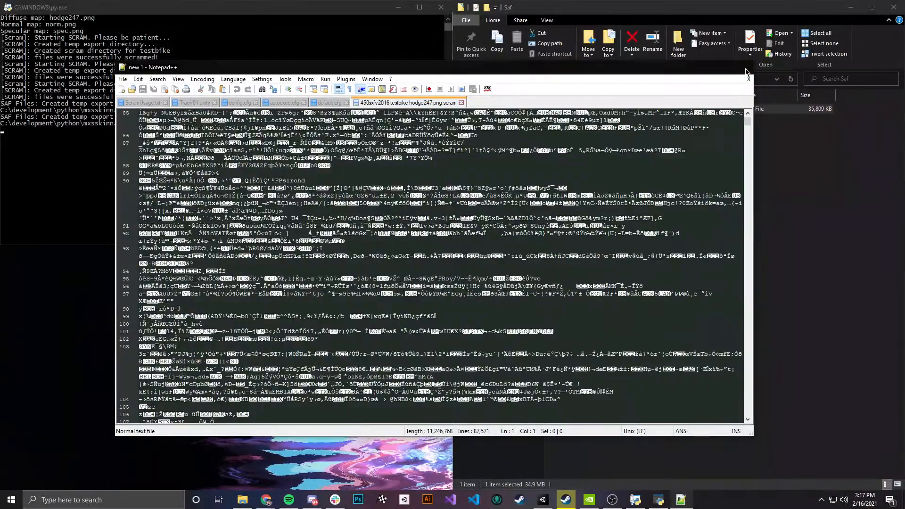
- Delete test.saf from the ! SkinNamerTest folder inside the MX Simulator program folder
click(12, 507)
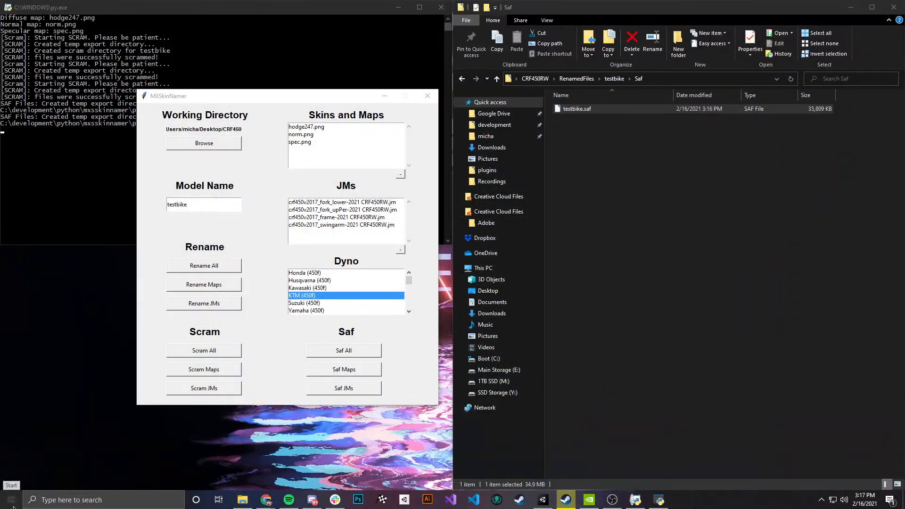
click(231, 238)
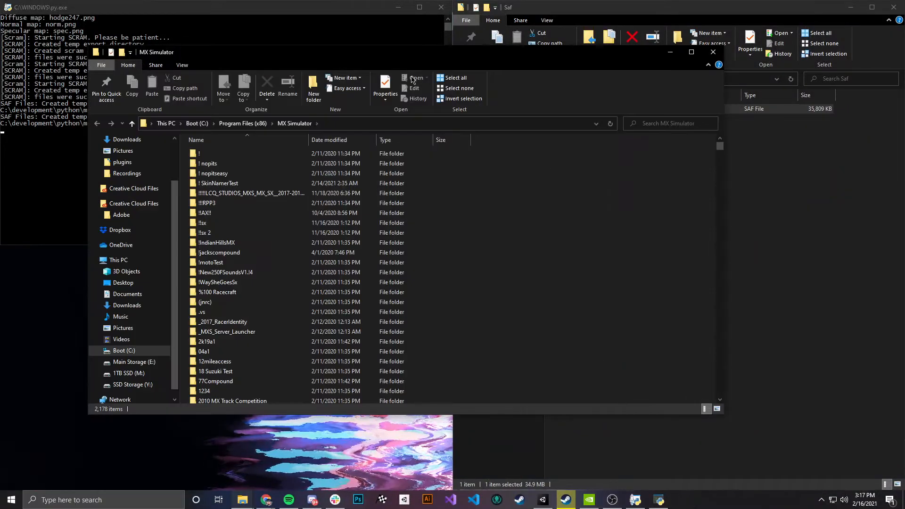
drag(447, 57, 423, 75)
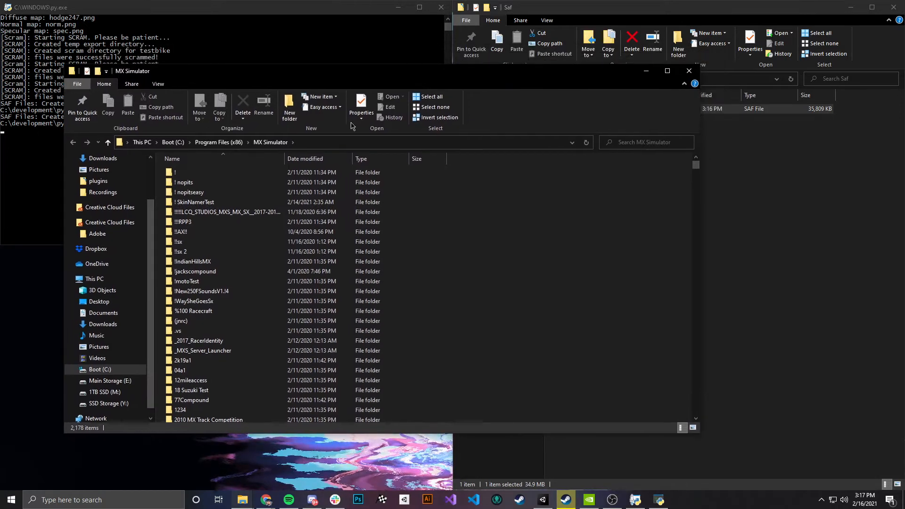
double_click(210, 203)
click(206, 173)
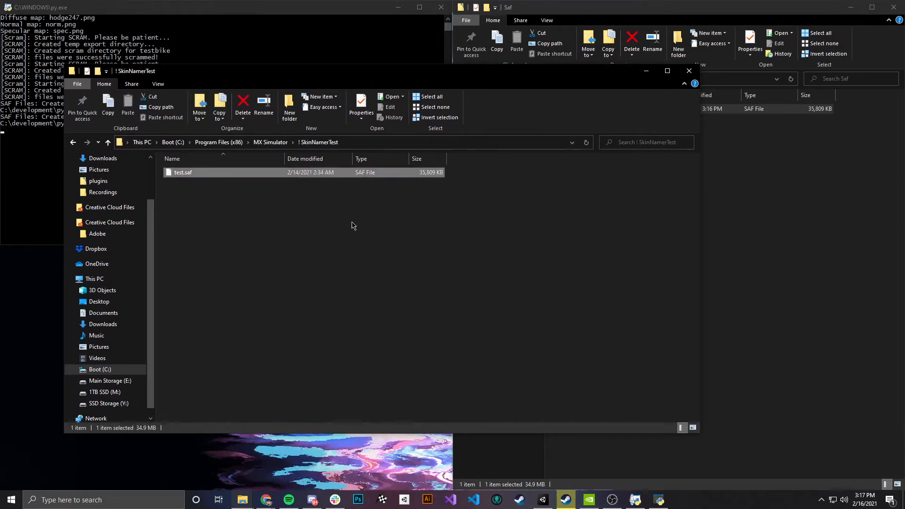
key(Delete)
click(424, 186)
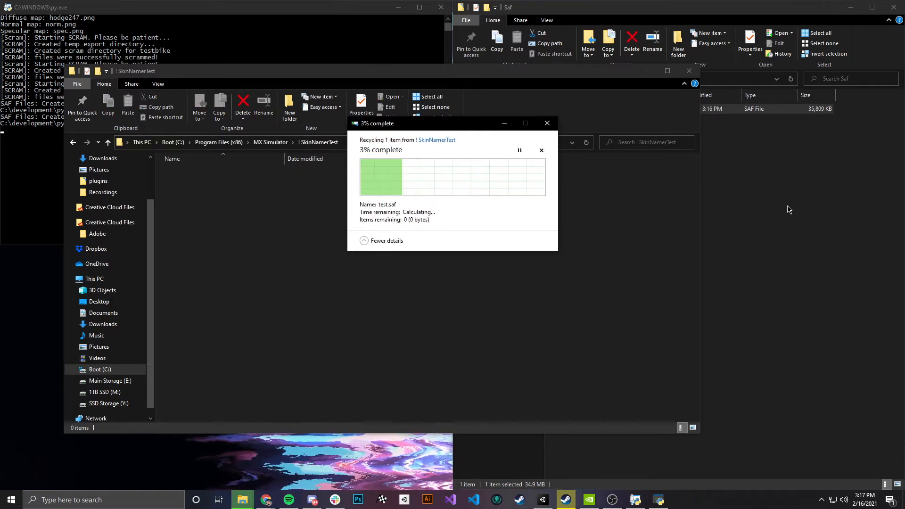
- Place testbike.saf from the Saf folder into the ! SkinNamerTest folder, granting the required permission
click(768, 235)
drag(577, 109, 273, 263)
click(427, 186)
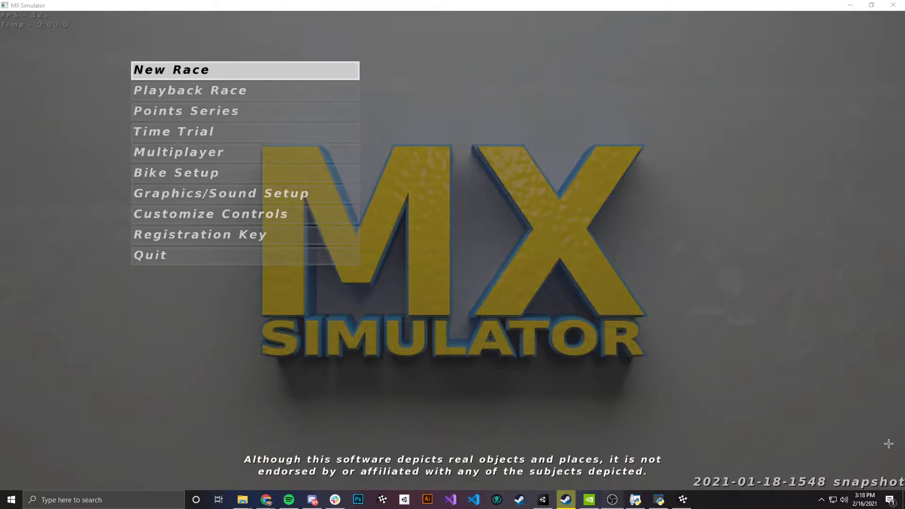
- In MX Simulator's bike setup, choose the 450sxf(2018) bike and the testbike-hodge247 bike graphics
click(289, 171)
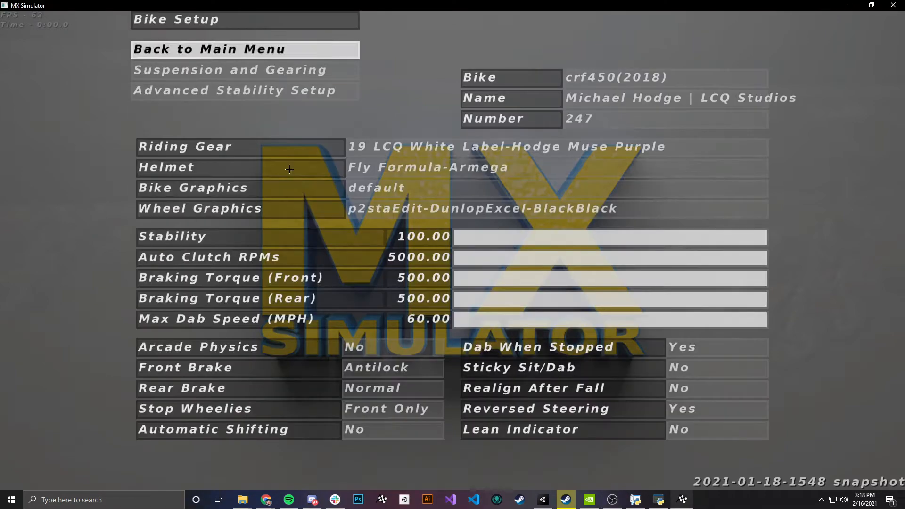
click(636, 76)
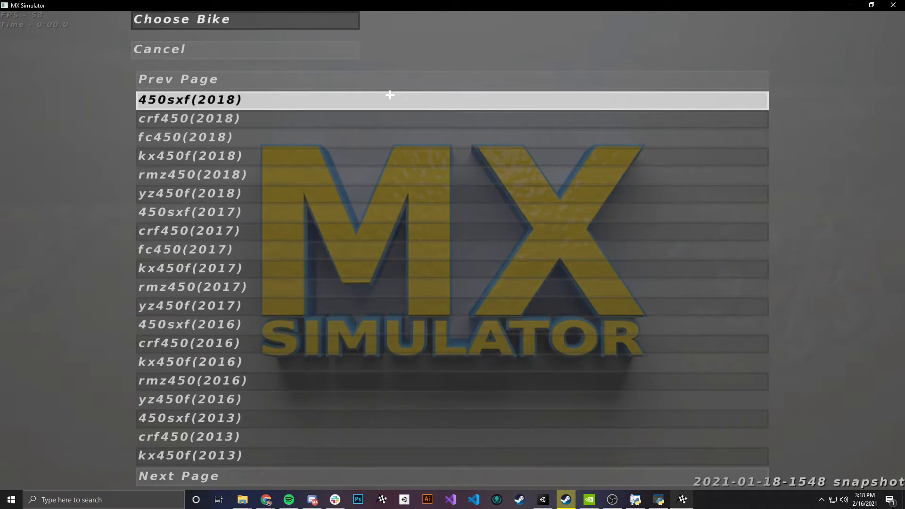
click(205, 98)
click(405, 186)
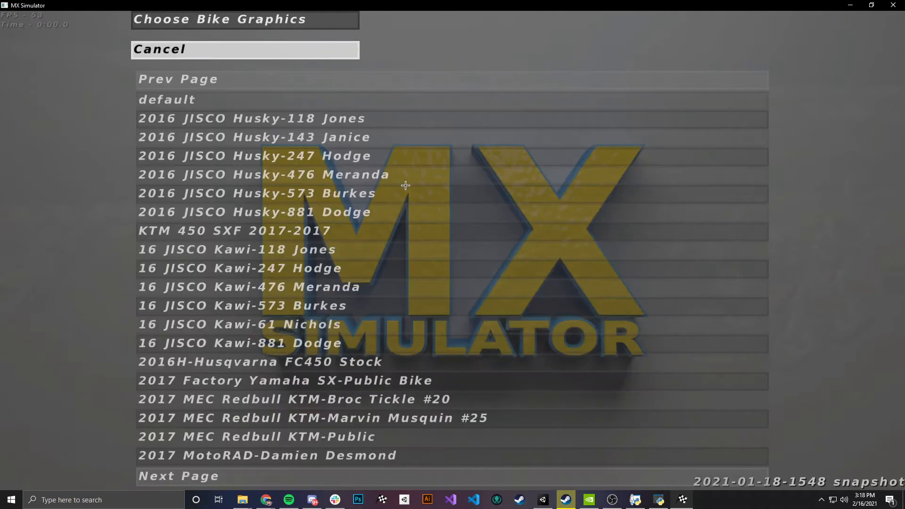
click(241, 475)
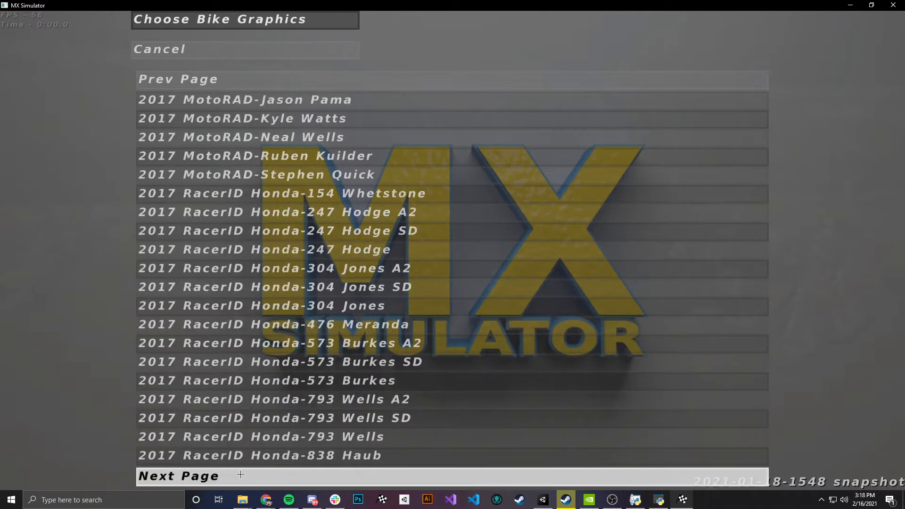
click(240, 475)
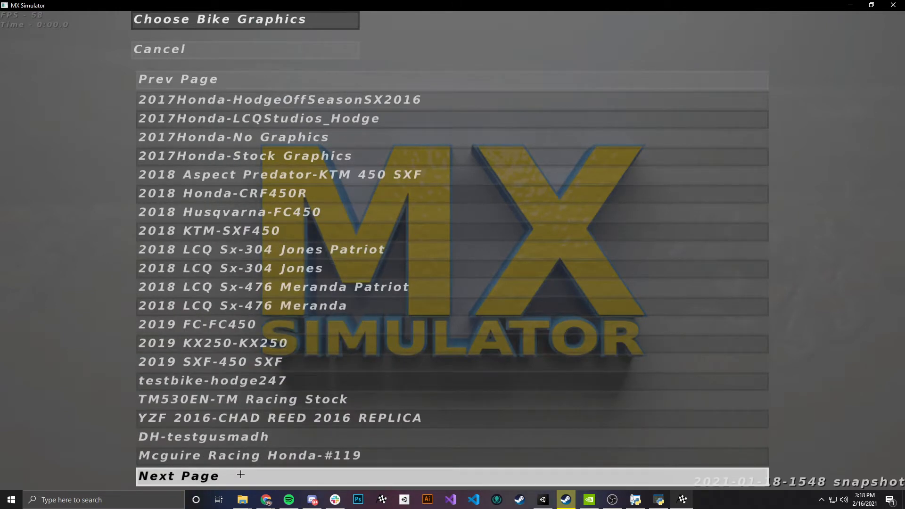
click(253, 376)
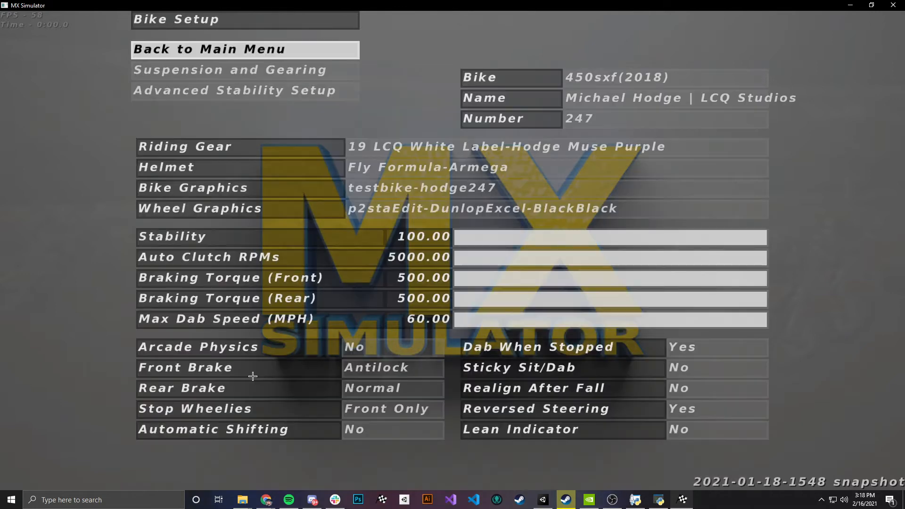
- Return to the main menu and start a new race on 2021 Supercross Rd 06 - Indianapolis 3
click(223, 50)
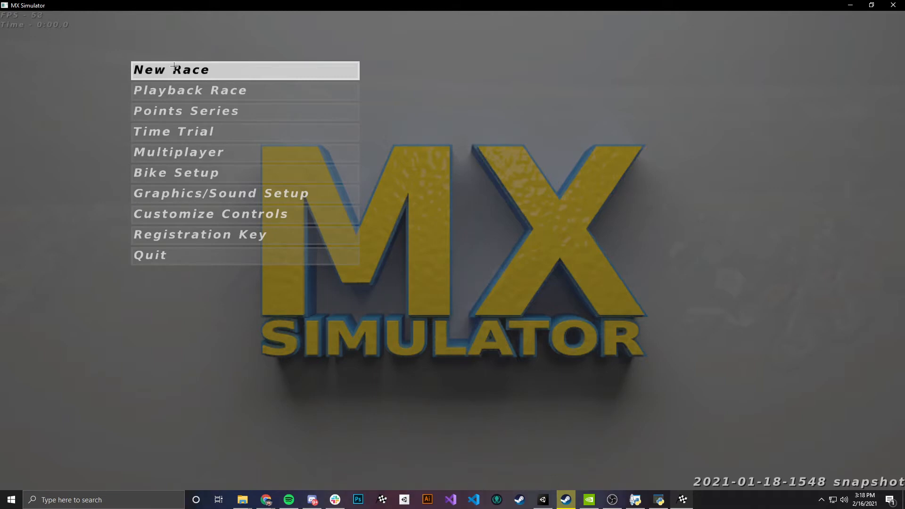
click(200, 71)
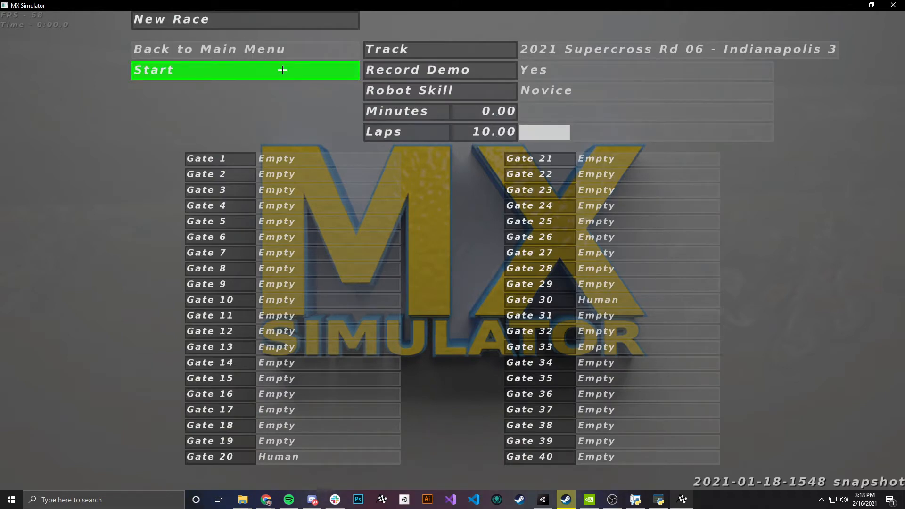
click(282, 70)
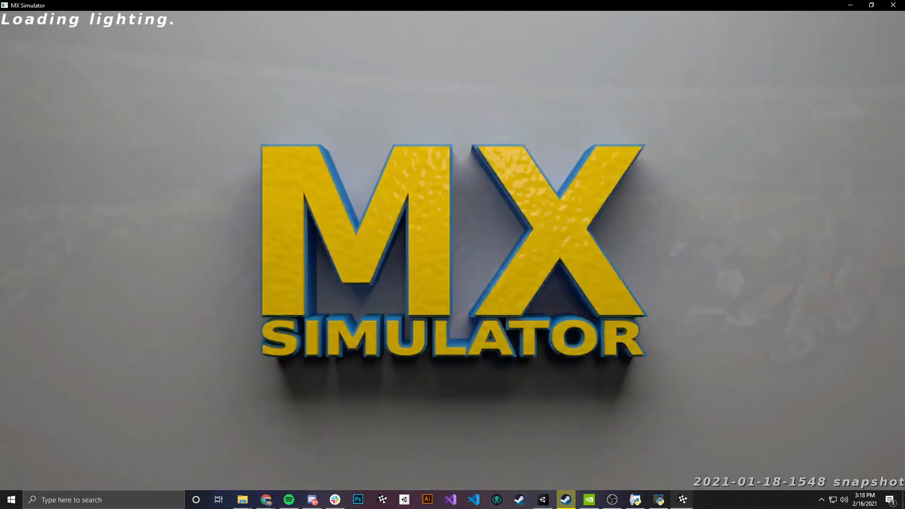